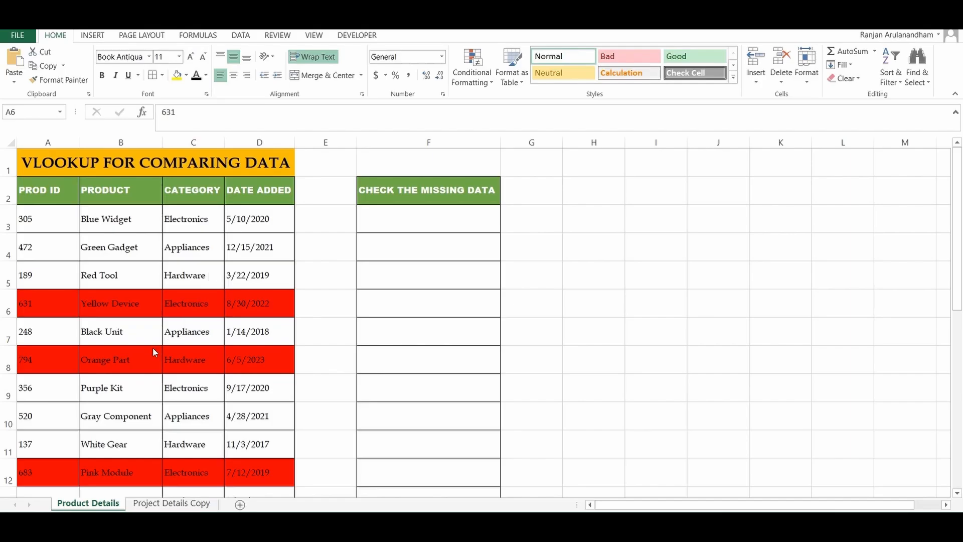
# Examine the product list on the Project Details Copy sheet from its first row to its last.
pyautogui.click(160, 507)
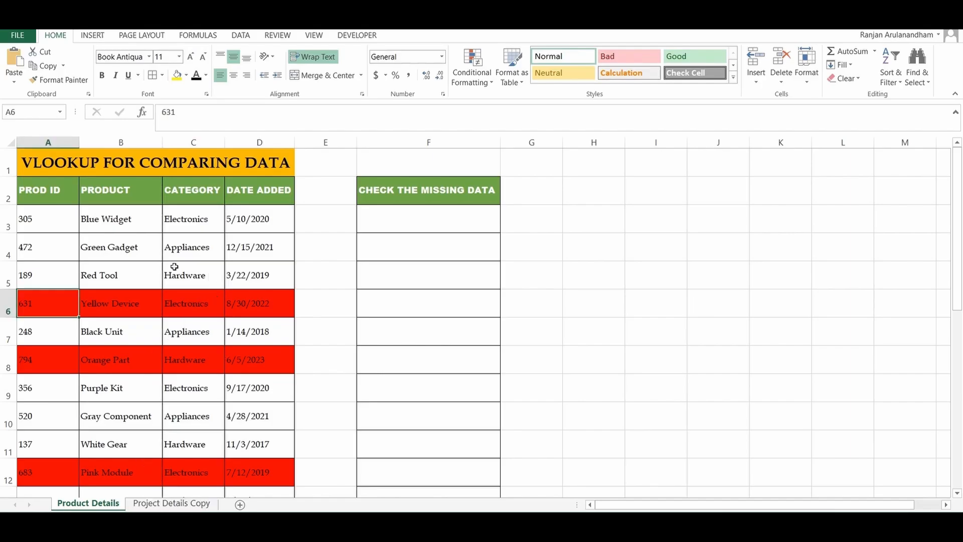
pyautogui.click(170, 503)
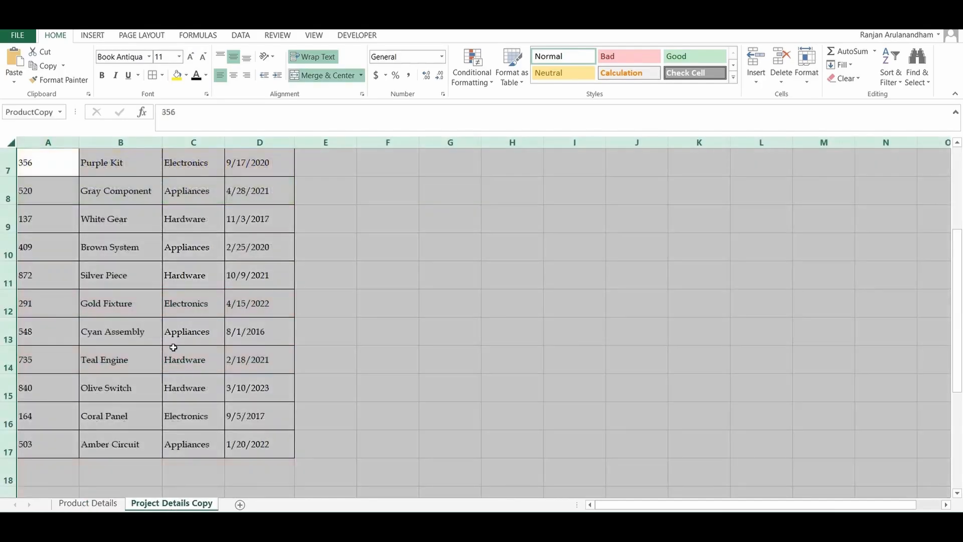
pyautogui.click(217, 376)
pyautogui.scroll(2, 215, 373)
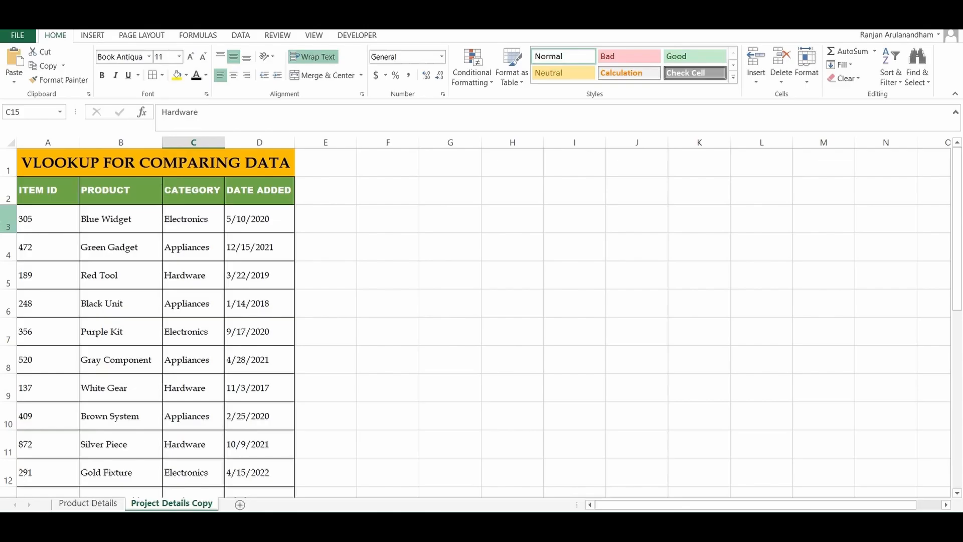
pyautogui.click(1, 217)
pyautogui.scroll(-4, 2, 219)
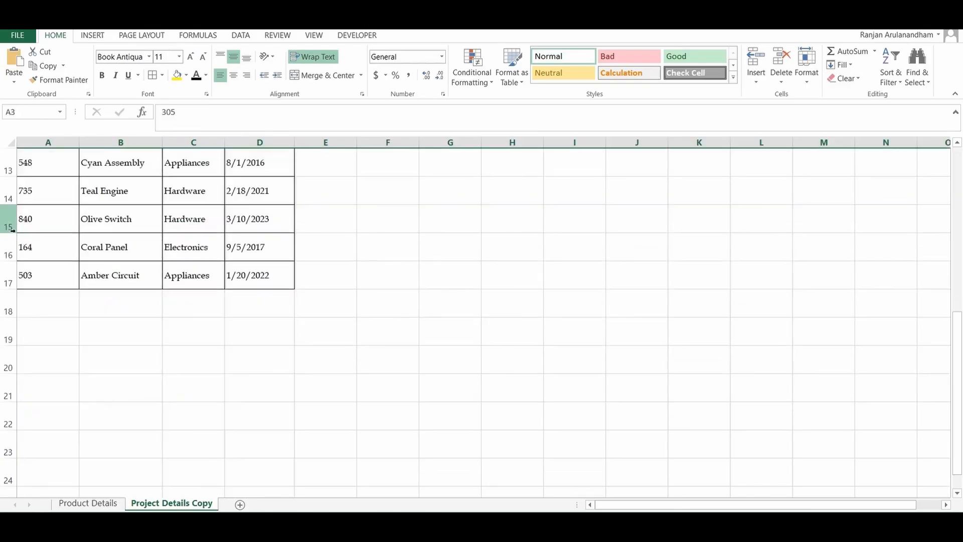
pyautogui.click(6, 281)
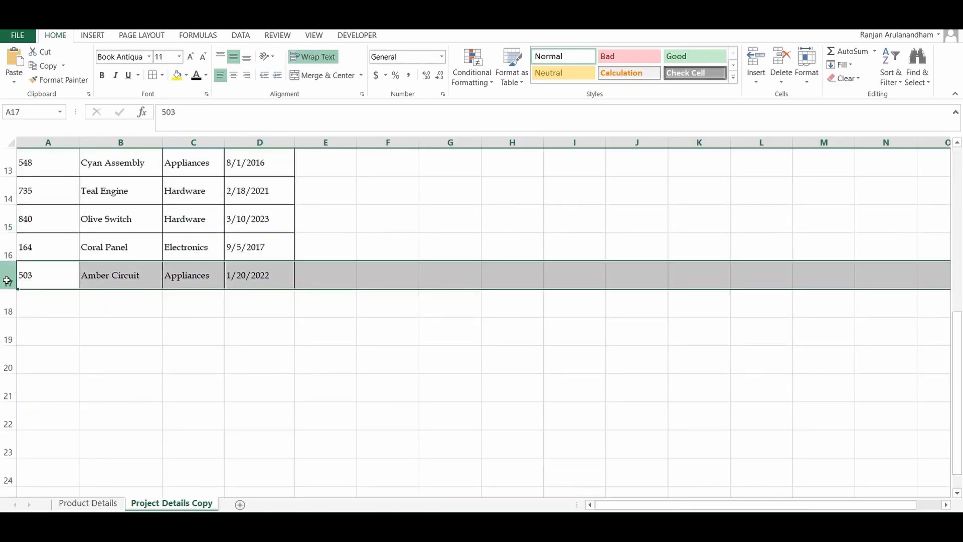
# Examine the first and last product rows on the Product Details sheet and compare them with the Project Details Copy sheet.
pyautogui.click(87, 504)
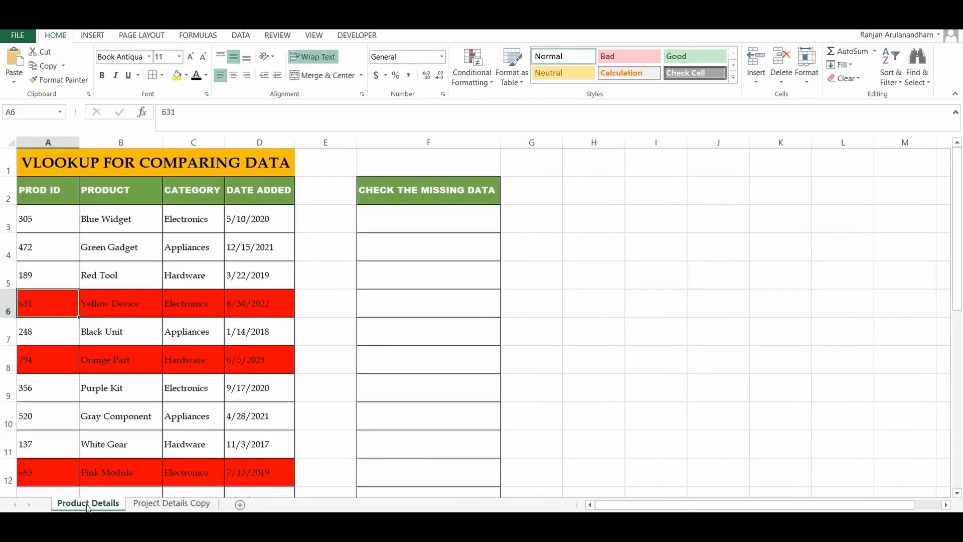
pyautogui.click(4, 219)
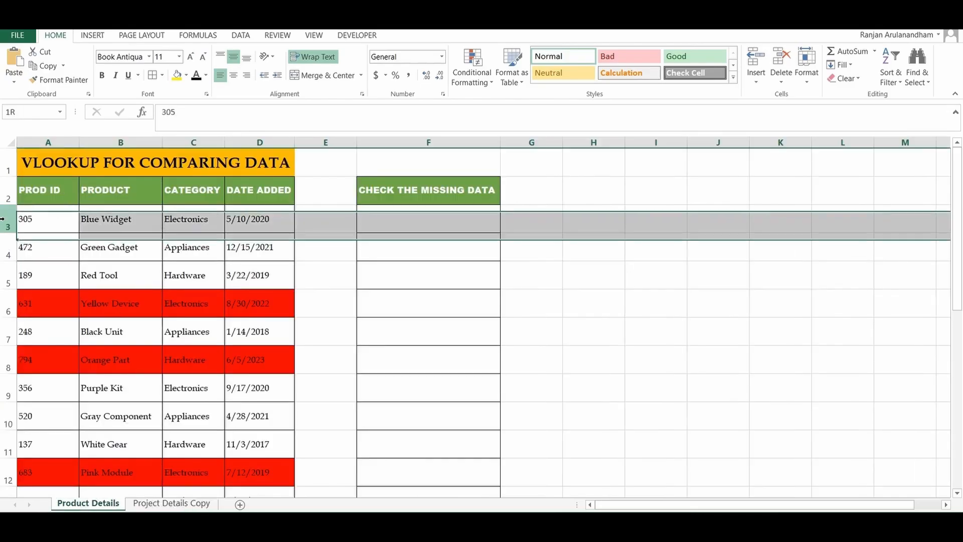
pyautogui.scroll(-7, 32, 268)
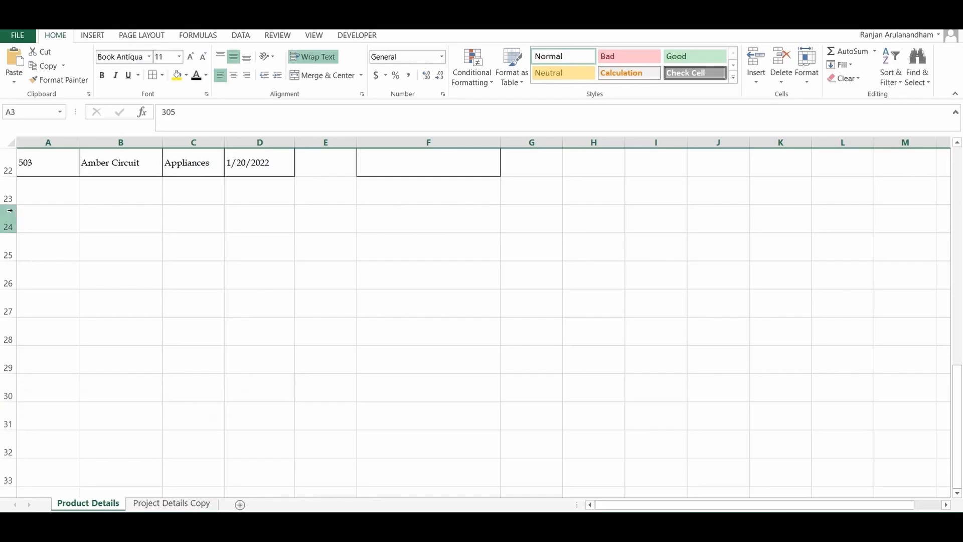
pyautogui.scroll(1, 10, 201)
pyautogui.click(13, 248)
pyautogui.scroll(6, 15, 249)
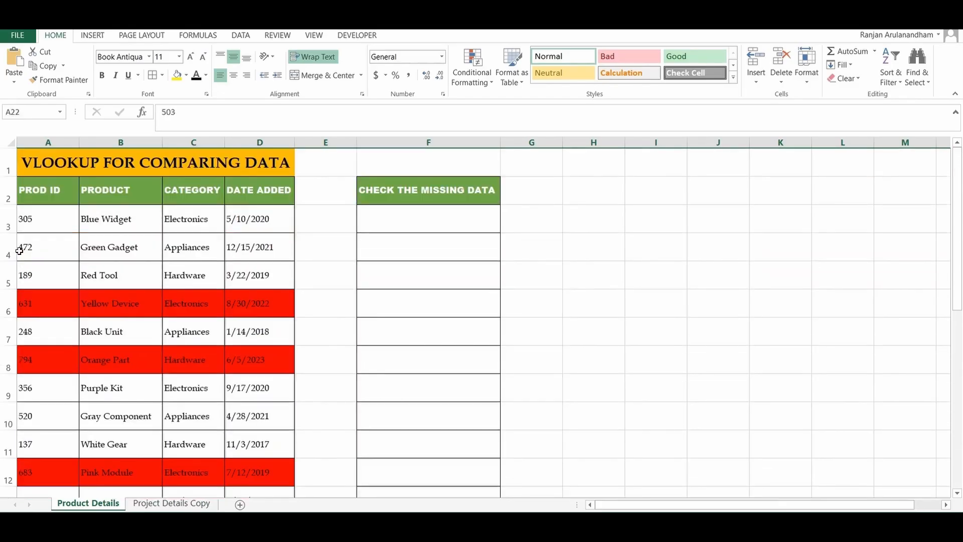
pyautogui.hotkey('ctrl', 'pagedown')
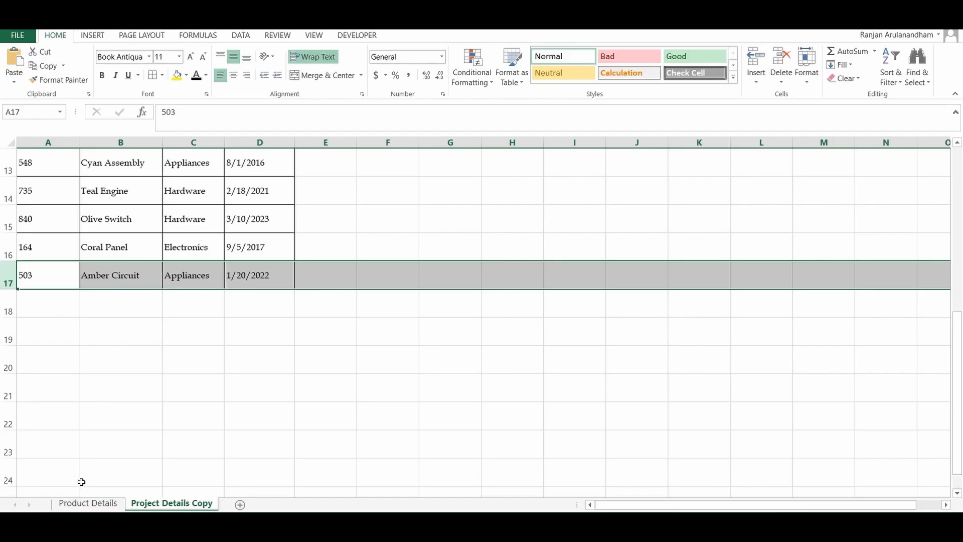
pyautogui.click(90, 503)
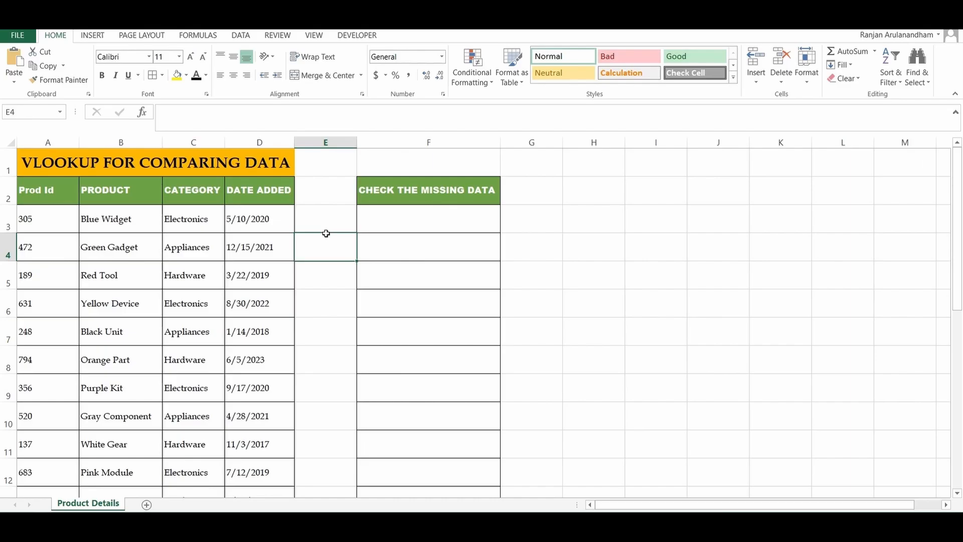
# Duplicate the entire contents of the Product Details sheet onto a new worksheet.
pyautogui.click(11, 141)
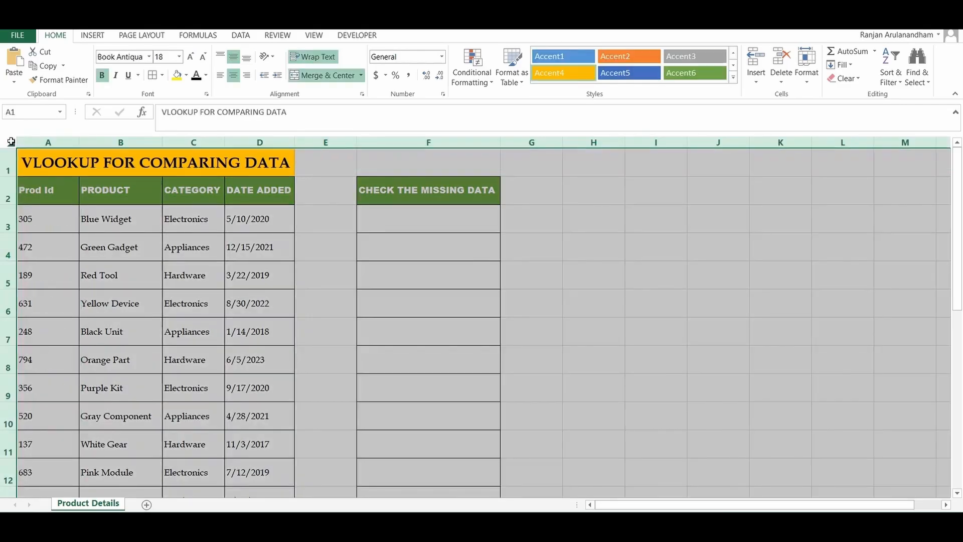
pyautogui.hotkey('ctrl', 'c')
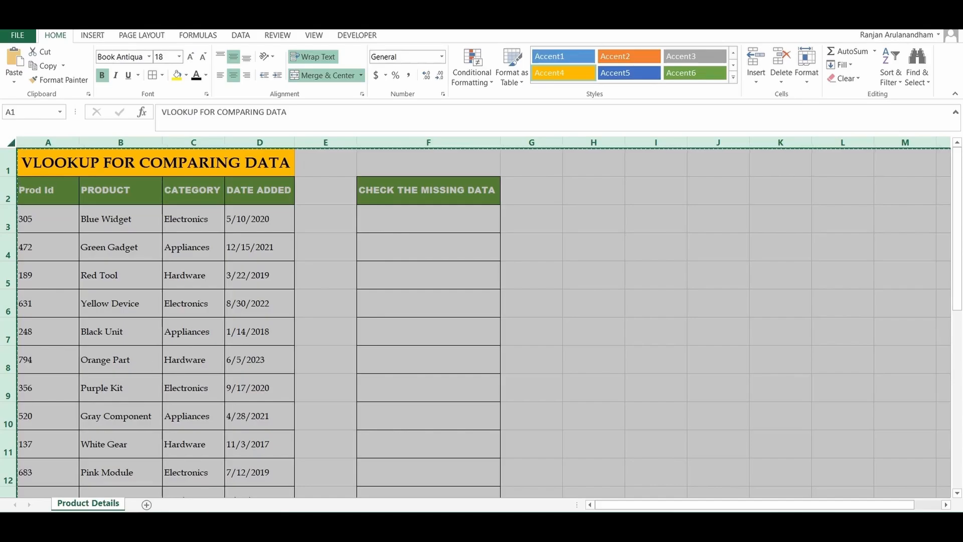
pyautogui.click(146, 504)
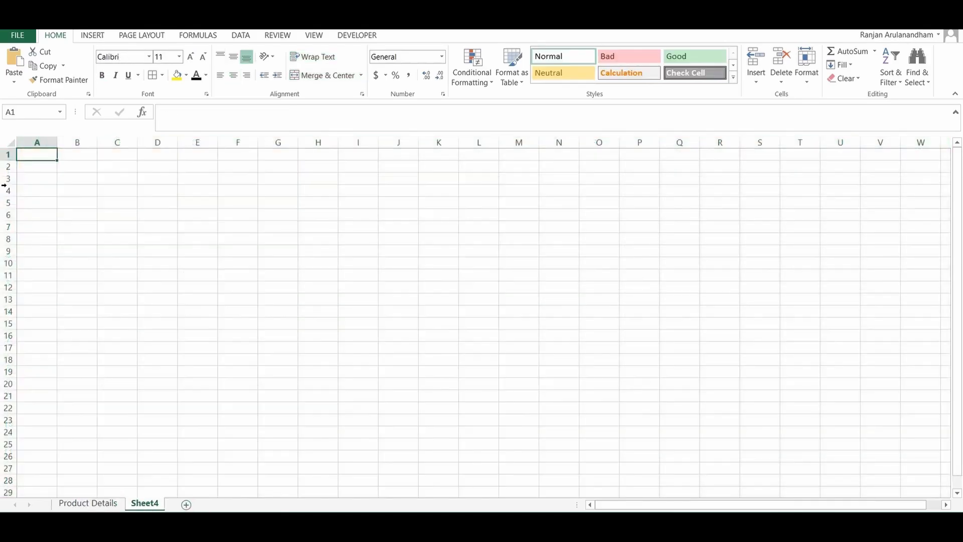
pyautogui.click(10, 142)
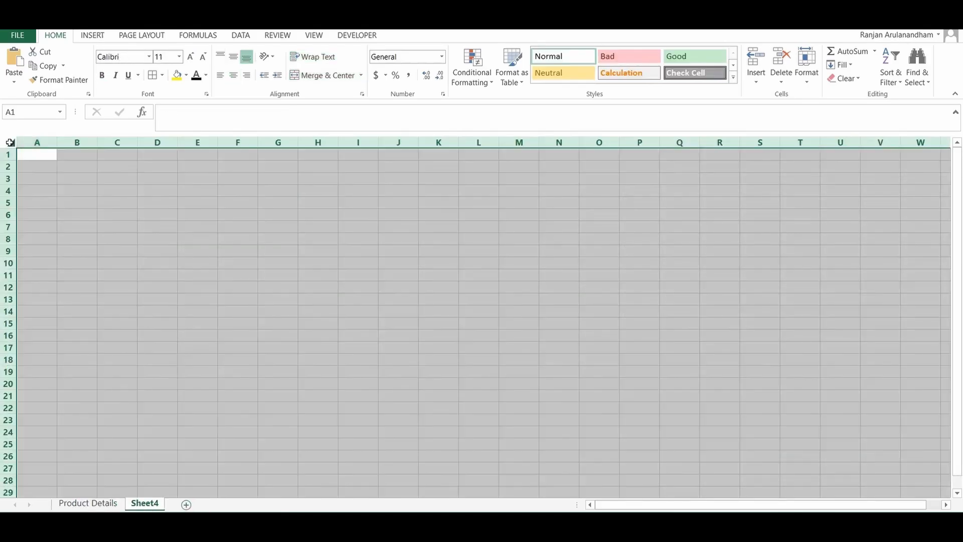
pyautogui.hotkey('ctrl', 'v')
# Delete the CHECK THE MISSING DATA column F from the new sheet.
pyautogui.click(425, 143)
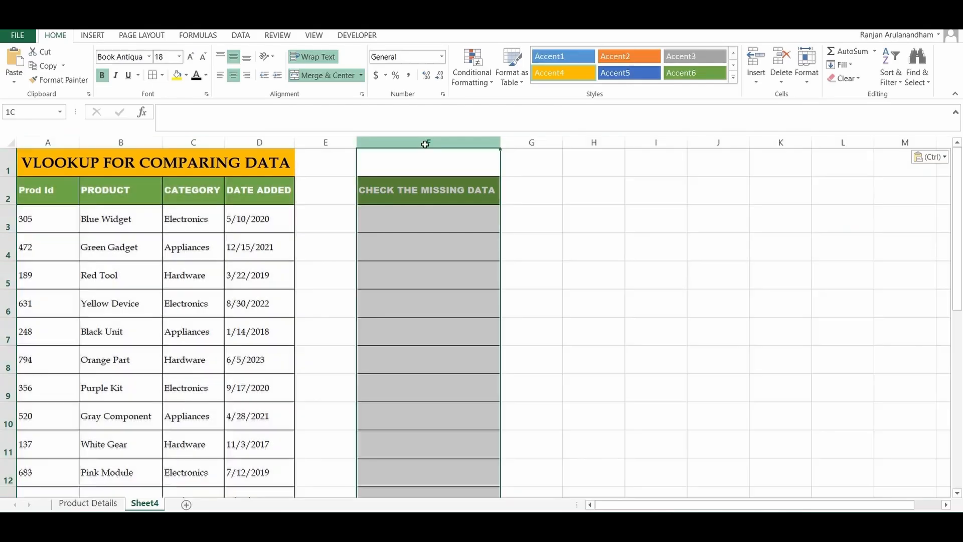
pyautogui.rightClick(425, 144)
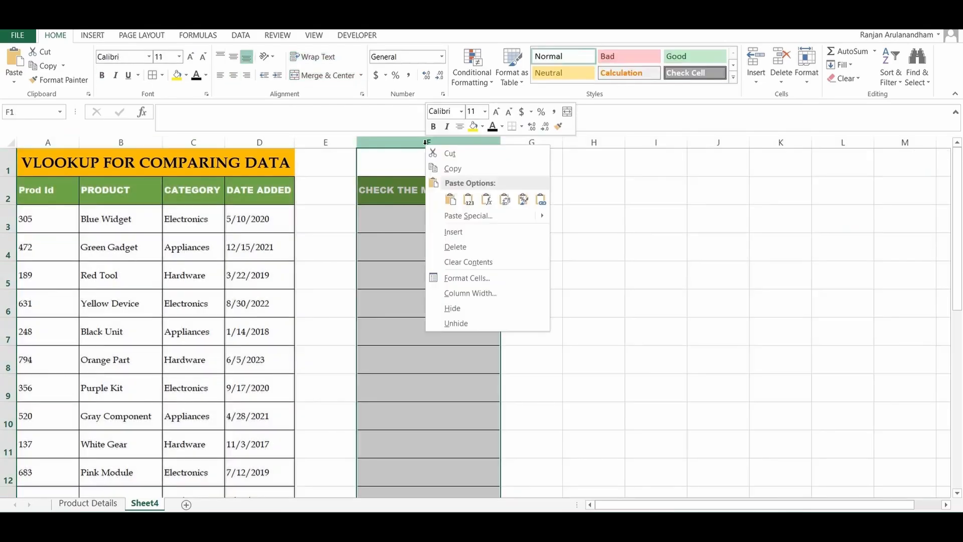
pyautogui.click(485, 253)
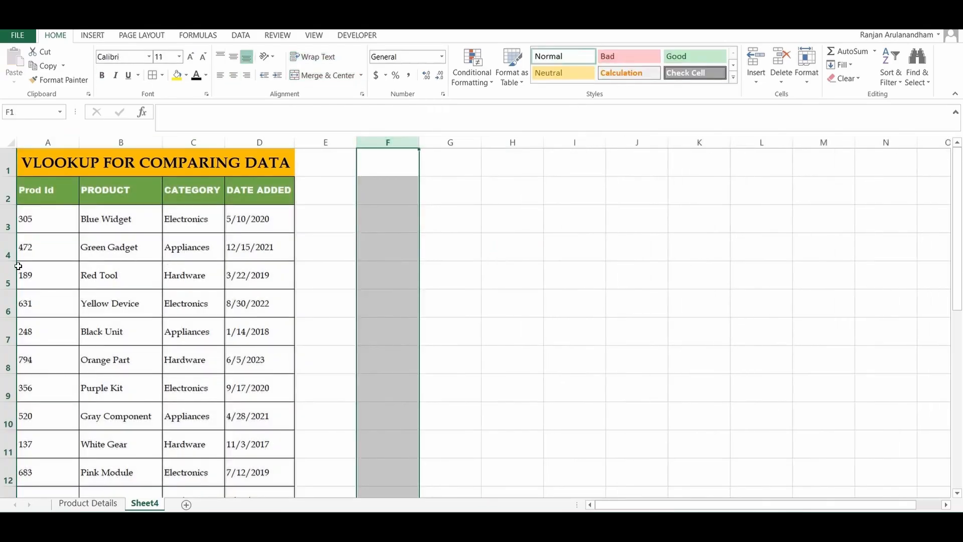
# Delete the Black Unit (248) and White Gear (137) rows from the new sheet.
pyautogui.click(9, 329)
pyautogui.rightClick(9, 329)
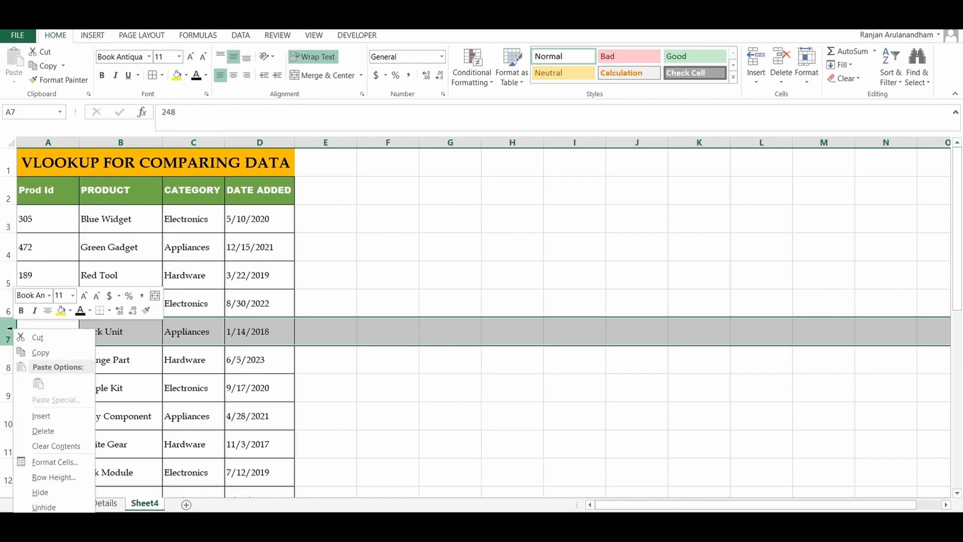
pyautogui.click(54, 430)
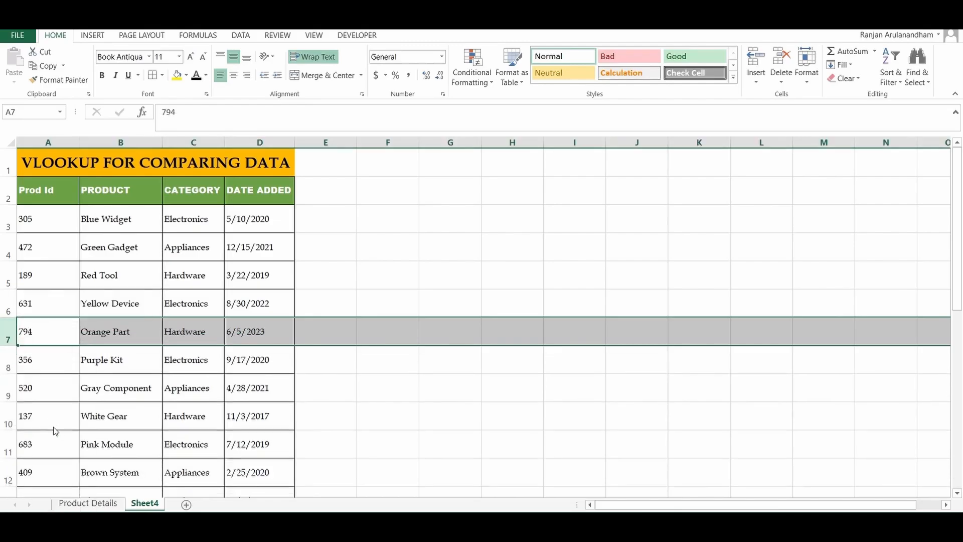
pyautogui.click(9, 416)
pyautogui.rightClick(9, 414)
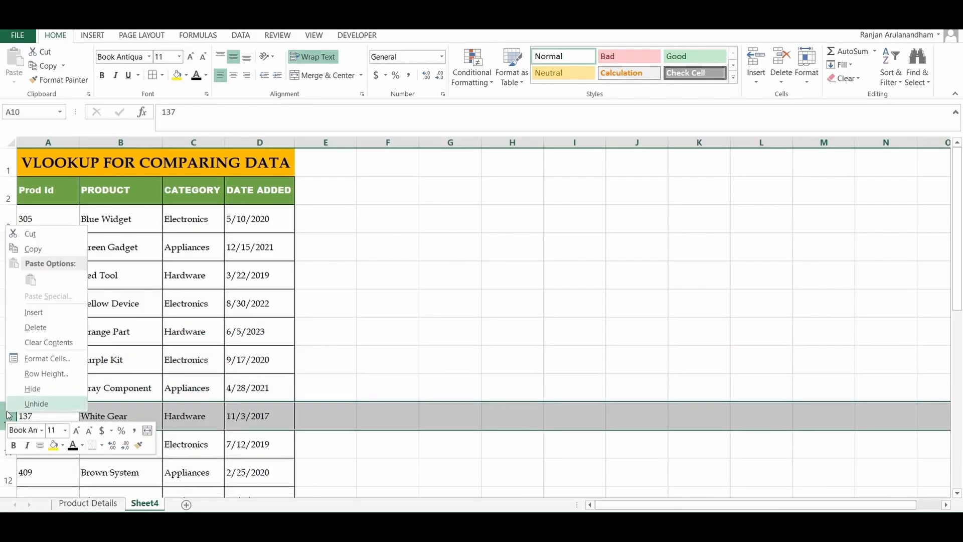
pyautogui.click(36, 327)
# Delete the adjacent Teal Engine (735) and Indigo Block (392) rows from the new sheet.
pyautogui.scroll(-2, 31, 408)
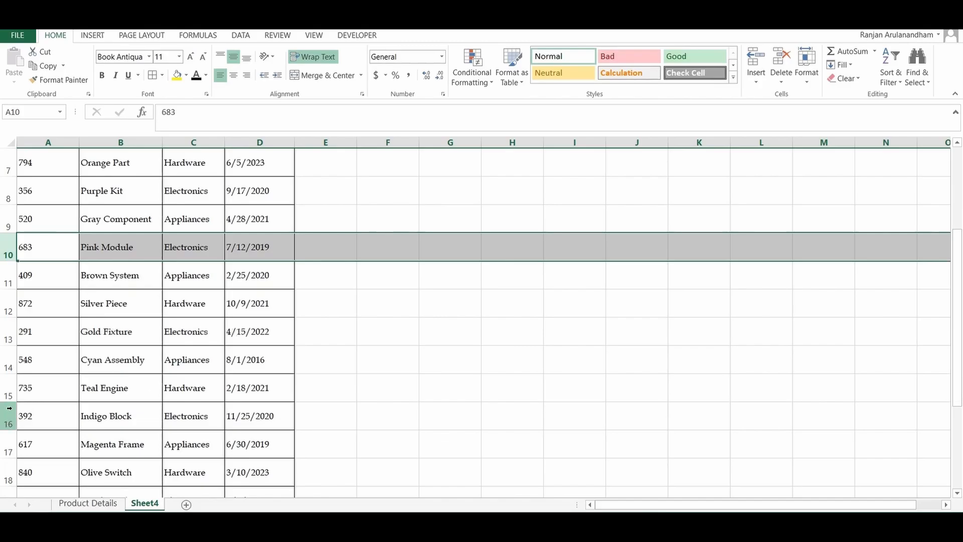
pyautogui.moveTo(9, 387); pyautogui.dragTo(8, 416)
pyautogui.rightClick(9, 415)
pyautogui.click(38, 325)
# Delete the Gray Component (520) and Blue Widget (305) rows from the new sheet.
pyautogui.scroll(-2, 21, 350)
pyautogui.scroll(3, 21, 349)
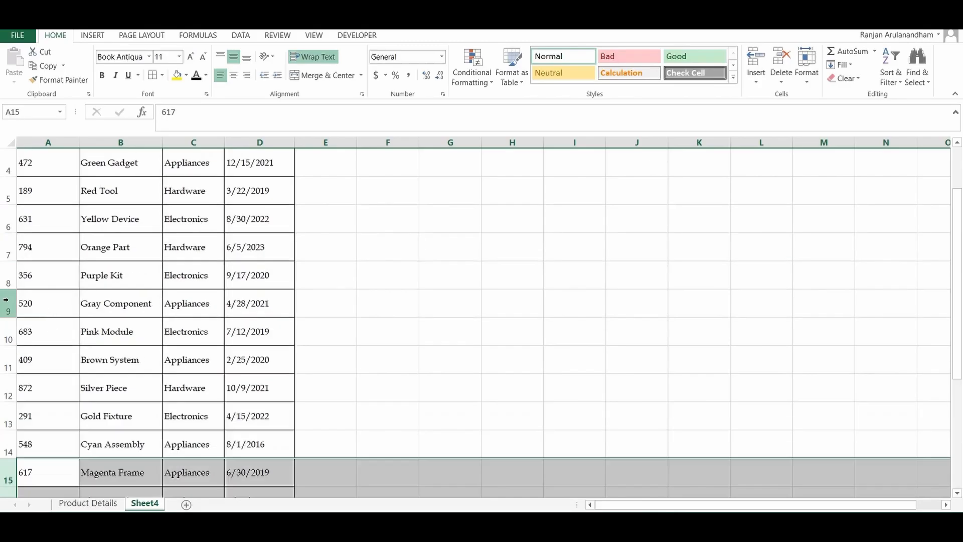
pyautogui.rightClick(8, 301)
pyautogui.click(37, 402)
pyautogui.scroll(1, 37, 403)
pyautogui.rightClick(8, 218)
pyautogui.click(61, 321)
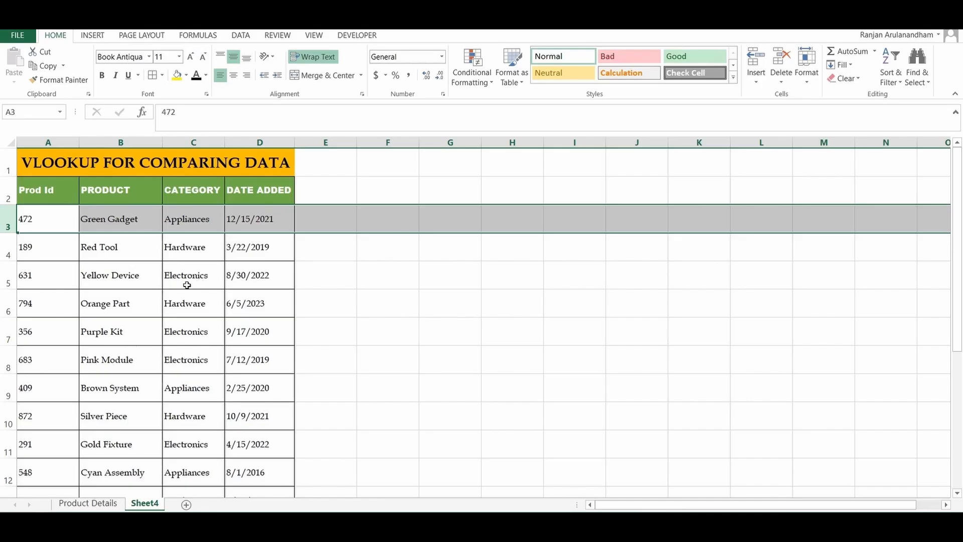
# Compare the shortened product list on Sheet4 with the full list on the Product Details sheet.
pyautogui.click(97, 503)
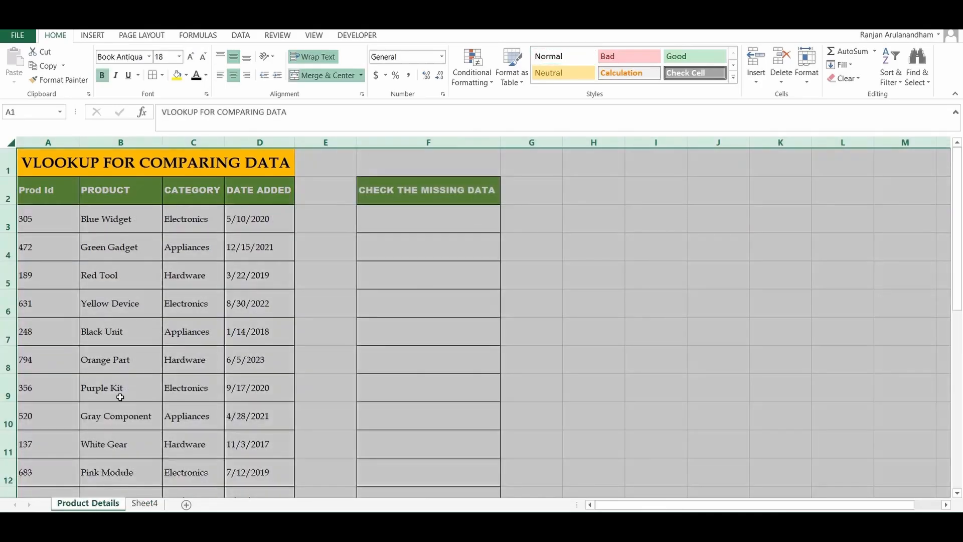
pyautogui.click(146, 504)
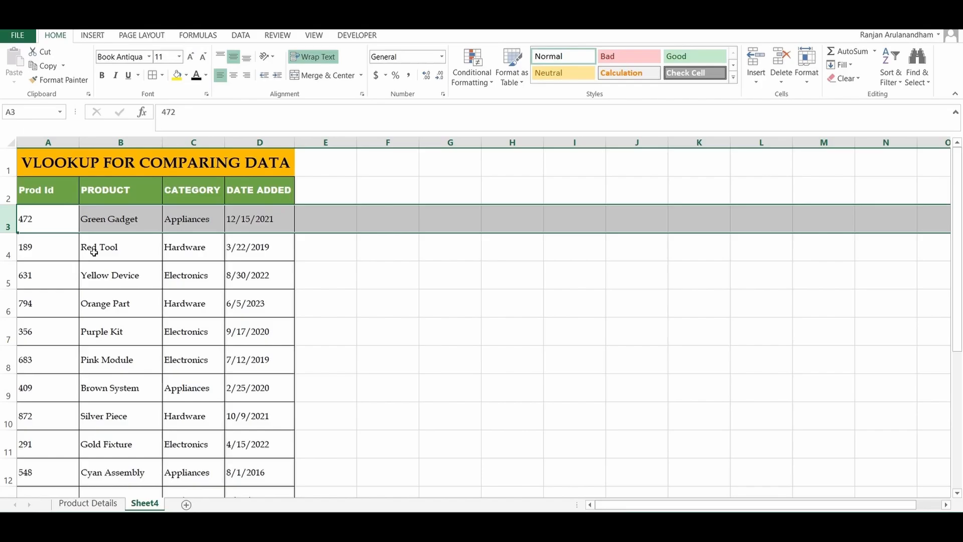
pyautogui.click(89, 504)
pyautogui.click(144, 503)
pyautogui.click(372, 451)
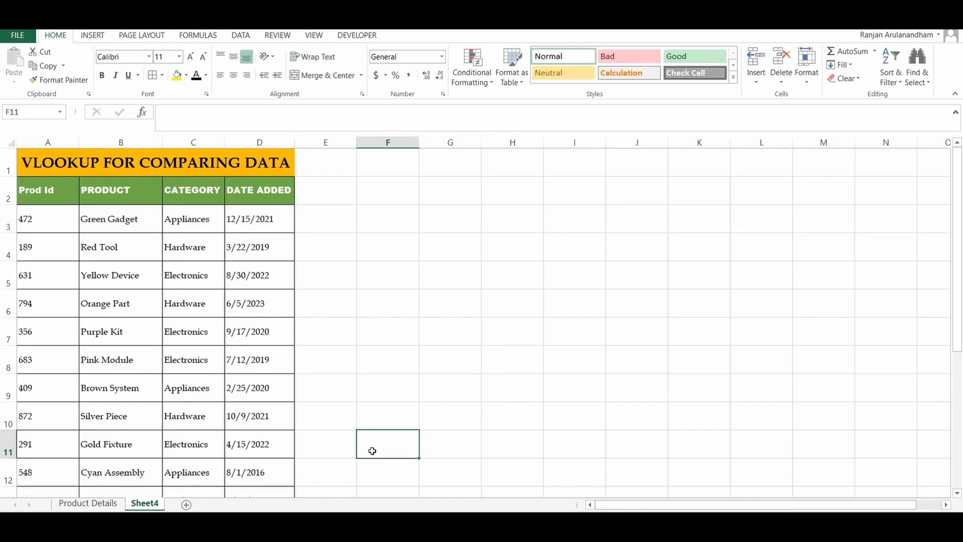
# Rename Sheet4 as "Product details Copy".
pyautogui.rightClick(147, 506)
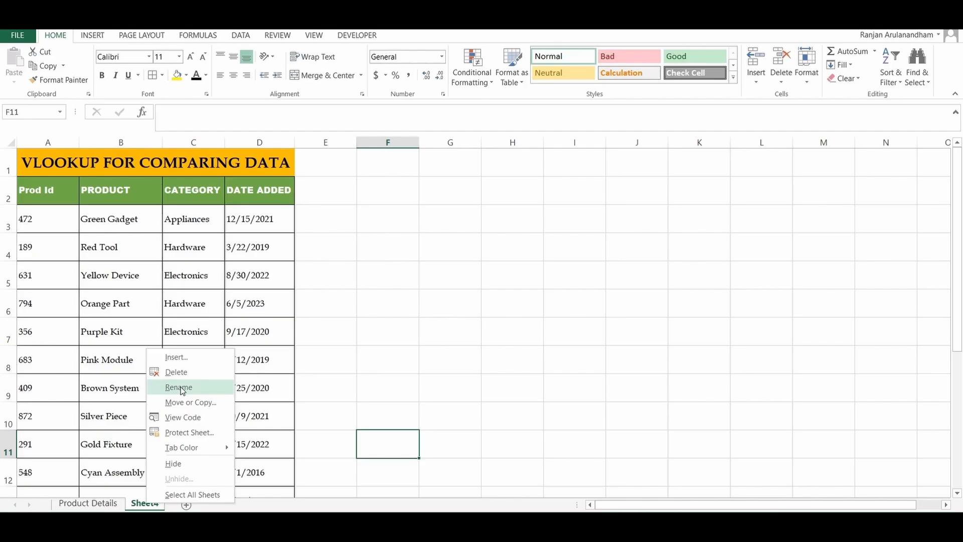
pyautogui.click(179, 387)
pyautogui.write('Pr')
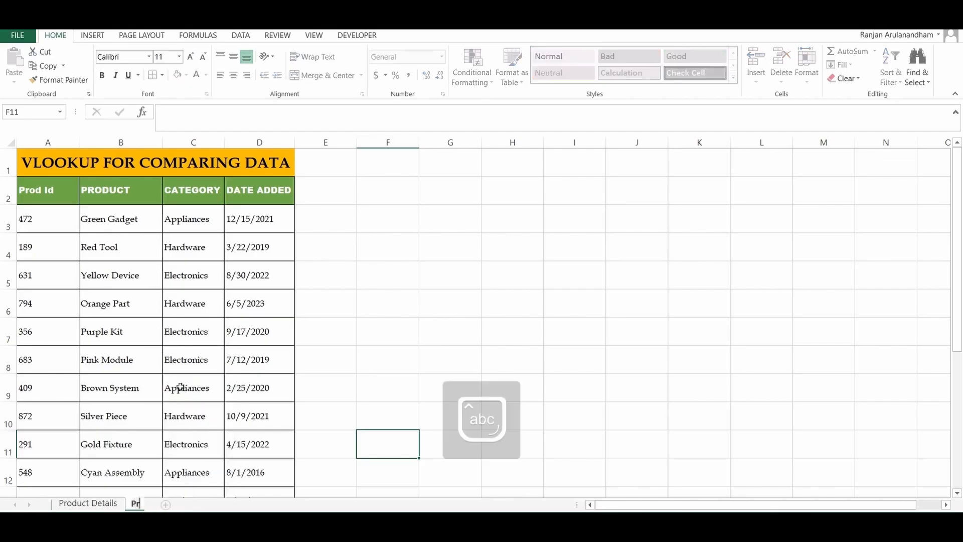
pyautogui.write('oduct details Copy')
pyautogui.click(394, 306)
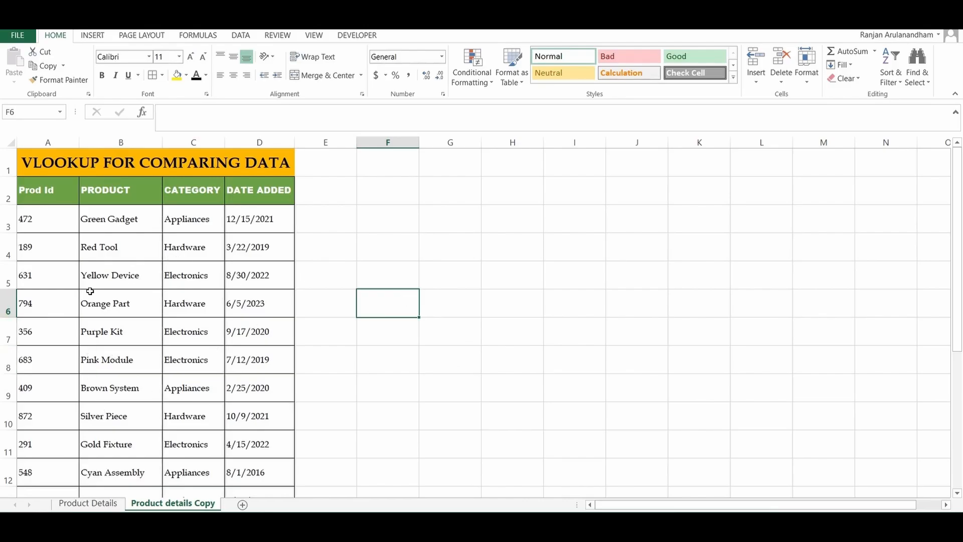
# Define the named range ProductCopy covering all cells of the Product details Copy sheet.
pyautogui.click(11, 142)
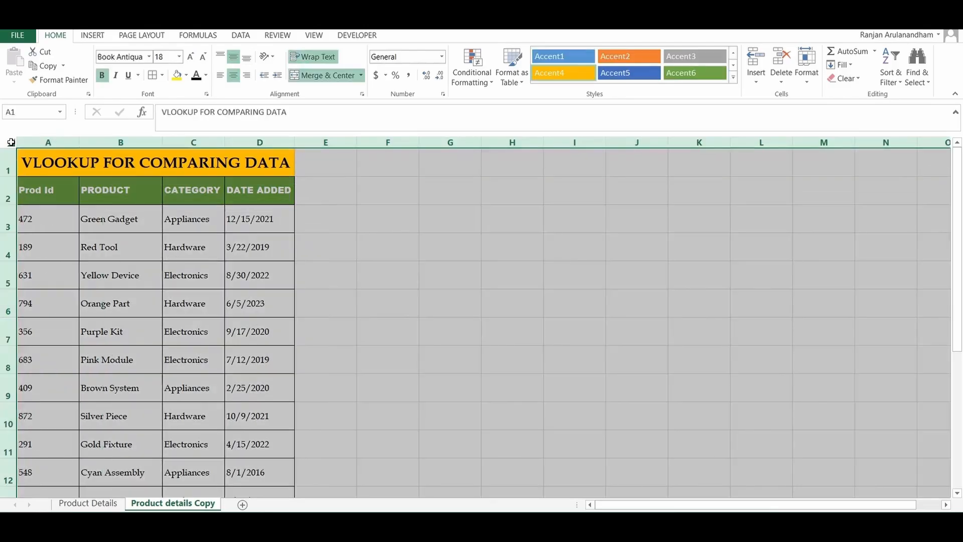
pyautogui.click(21, 113)
pyautogui.write('pr')
pyautogui.press('BackSpace')
pyautogui.press('BackSpace')
pyautogui.press('capslock')
pyautogui.write('P')
pyautogui.press('capslock')
pyautogui.write('roduct')
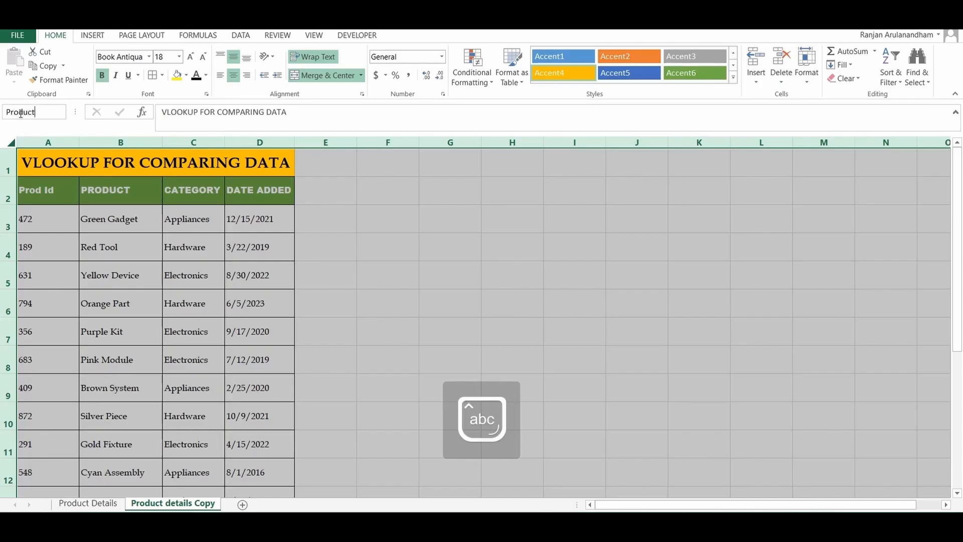
pyautogui.press('capslock')
pyautogui.write('C')
pyautogui.press('capslock')
pyautogui.write('opy')
pyautogui.press('Return')
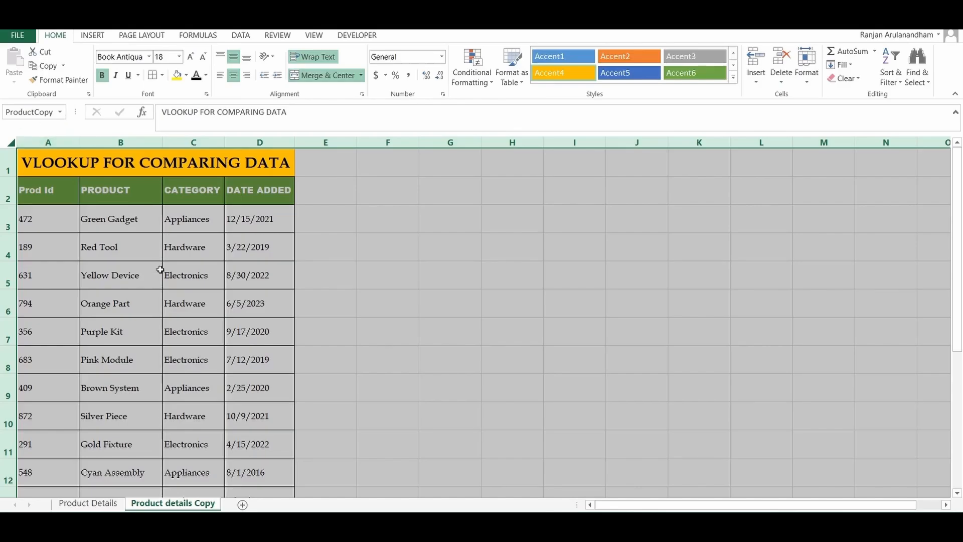
pyautogui.click(100, 504)
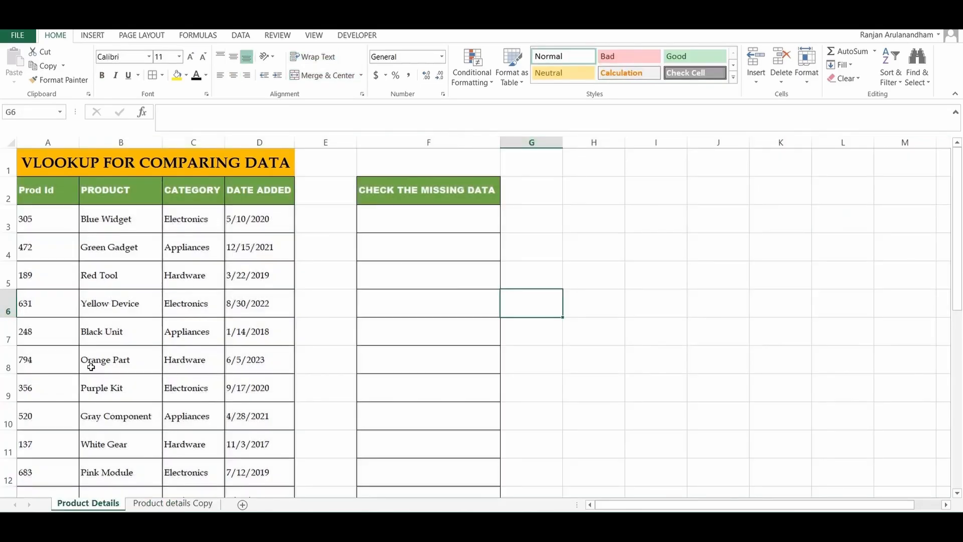
pyautogui.click(180, 504)
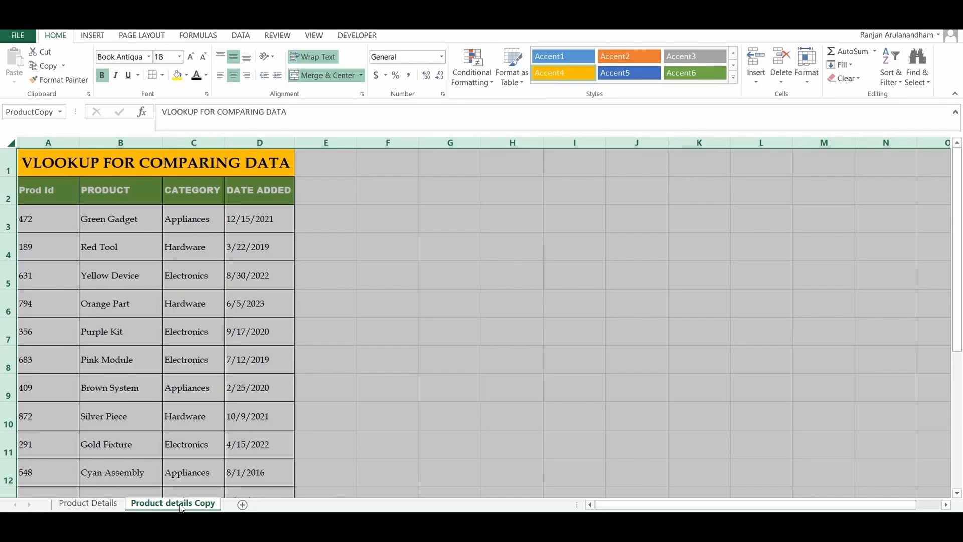
# On the Product Details sheet, enter the formula =VLOOKUP(A3,ProductCopy,1,FALSE) in cell F3.
pyautogui.click(87, 507)
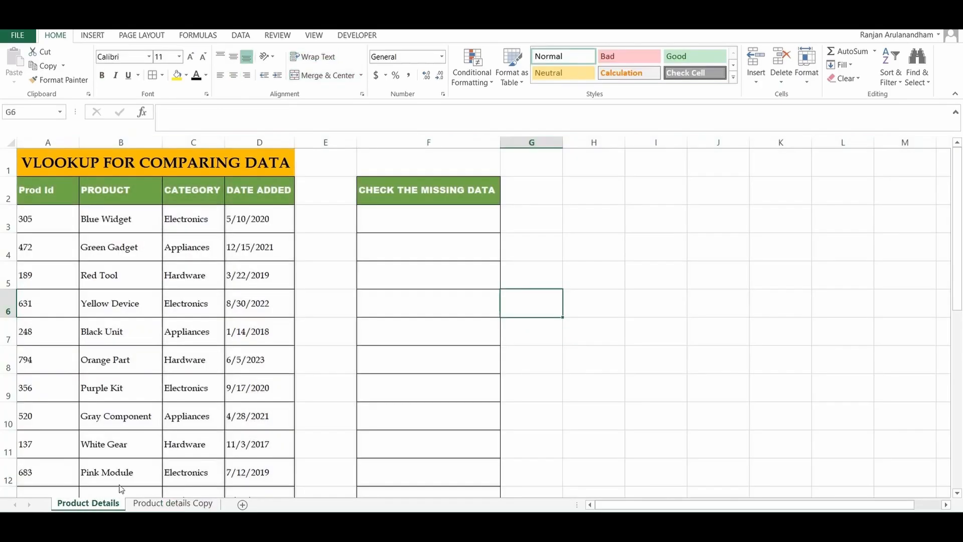
pyautogui.click(412, 217)
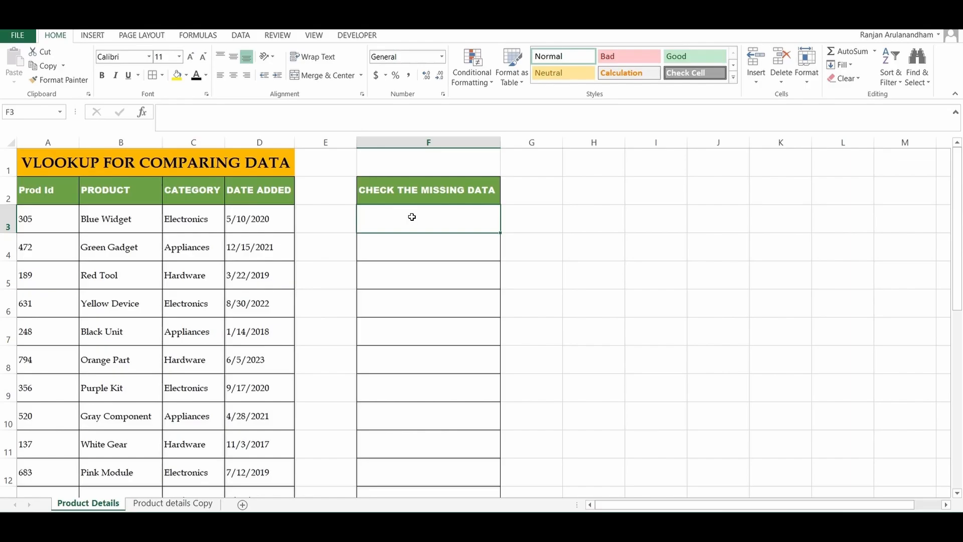
pyautogui.write('=')
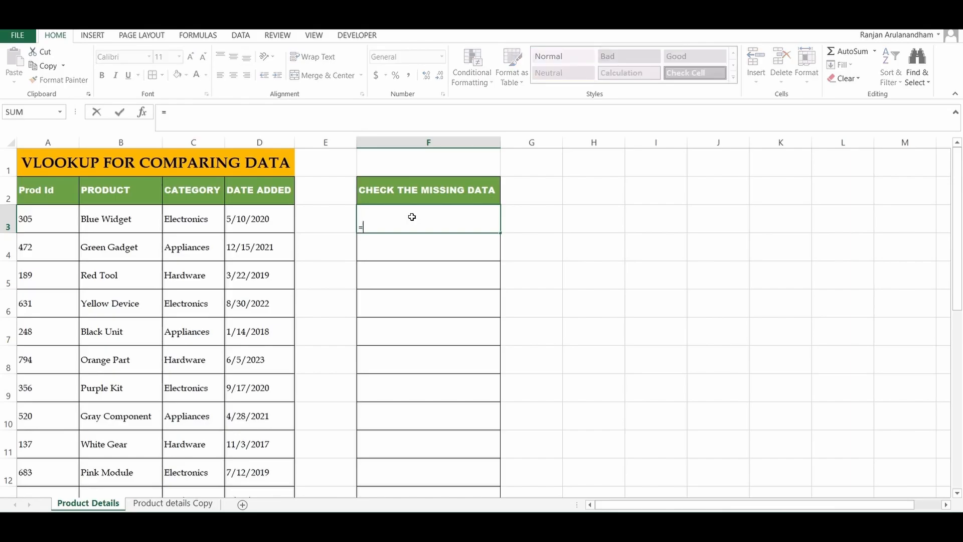
pyautogui.write('vlookup')
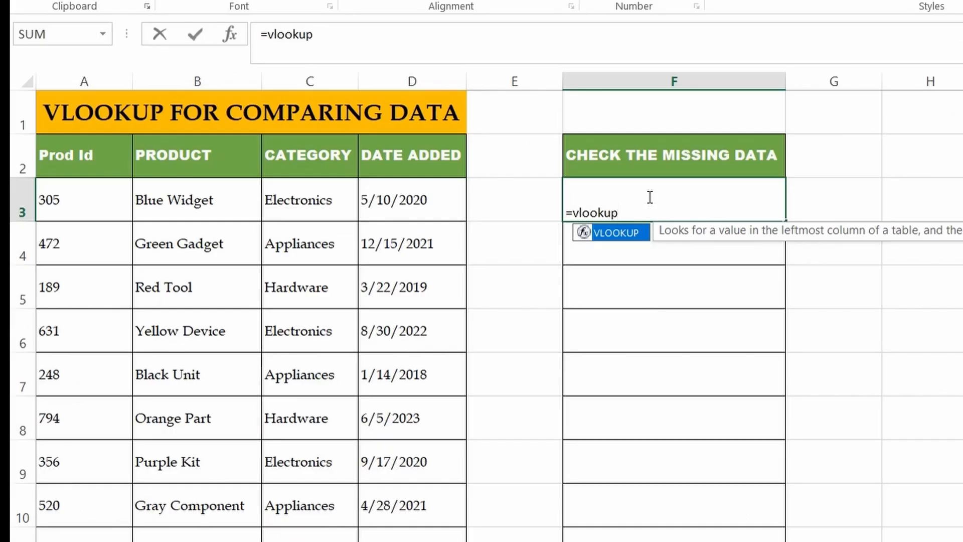
pyautogui.write('(')
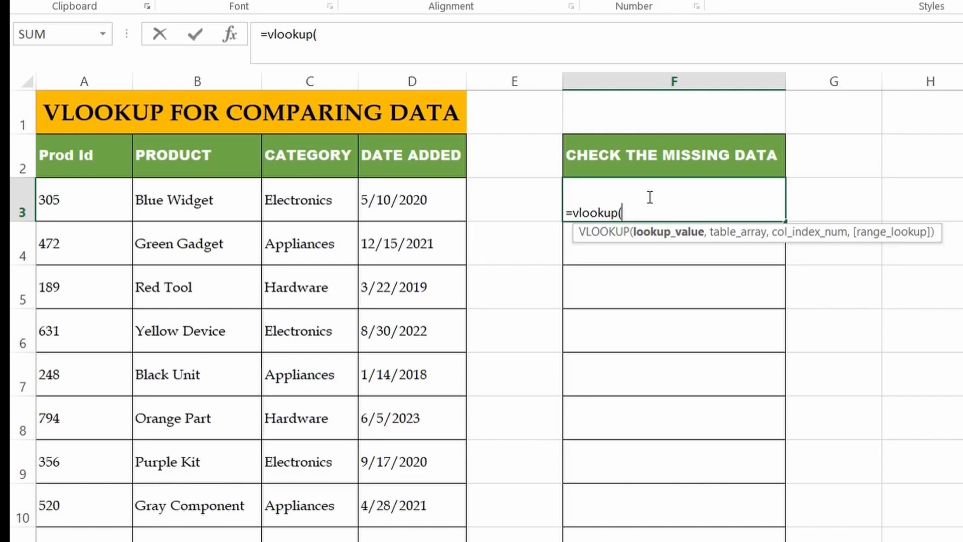
pyautogui.click(95, 195)
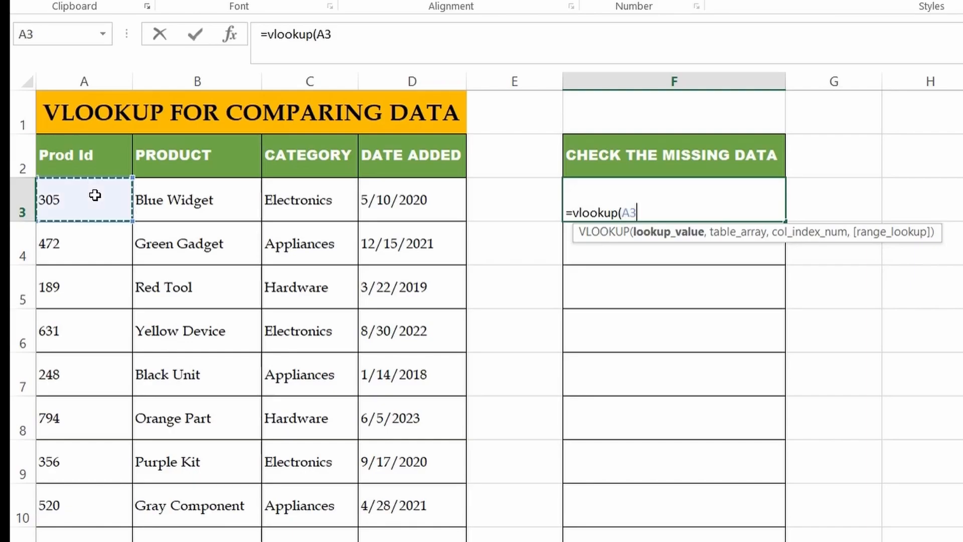
pyautogui.write(',')
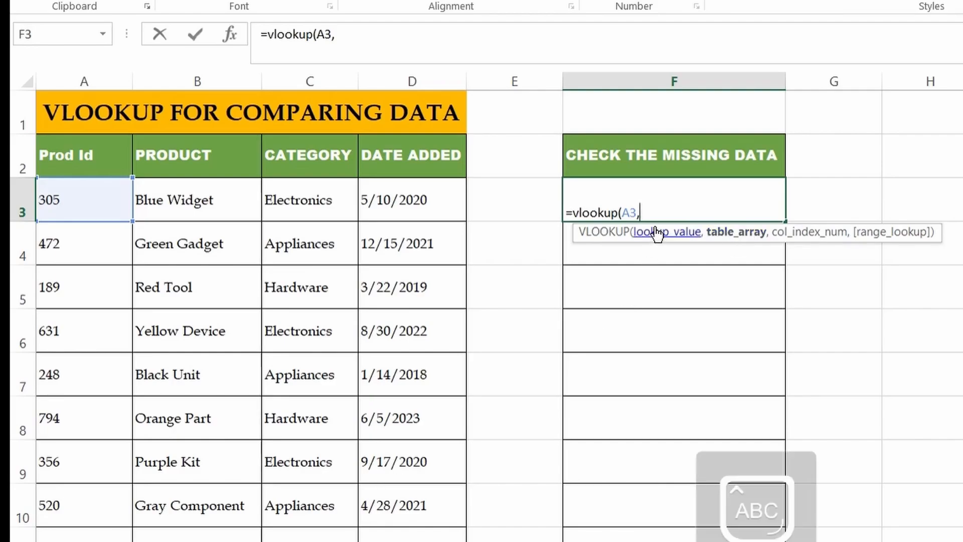
pyautogui.write('ProductCopy,')
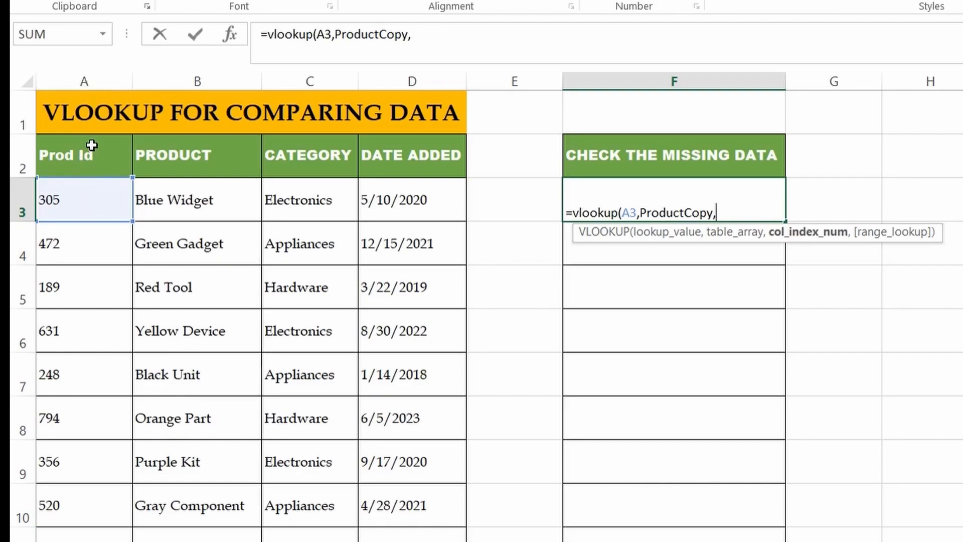
pyautogui.write('1')
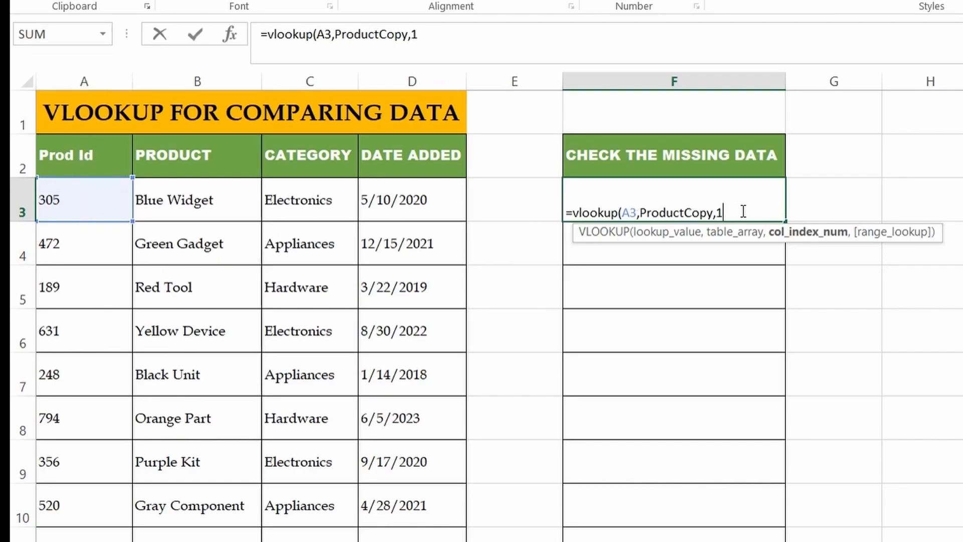
pyautogui.write(',')
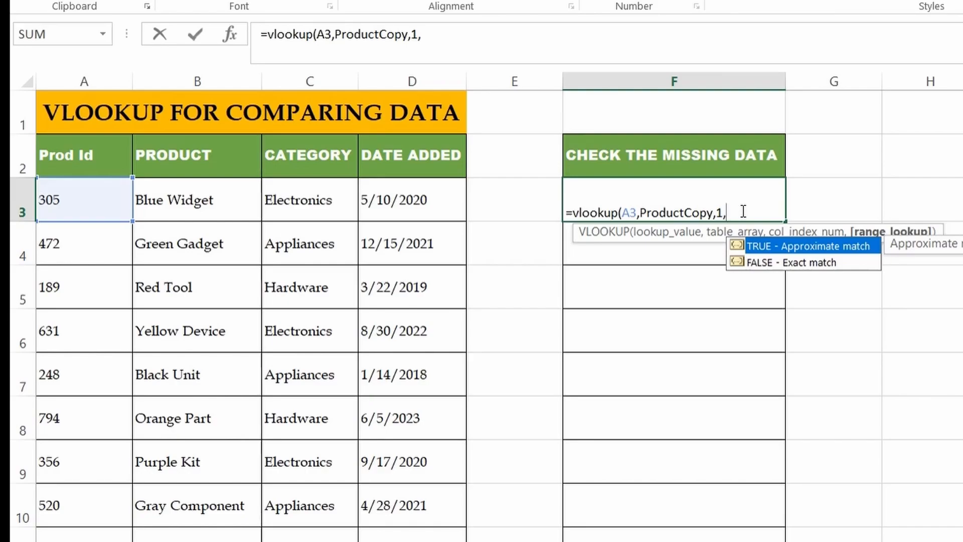
pyautogui.press('capslock')
pyautogui.write('FA')
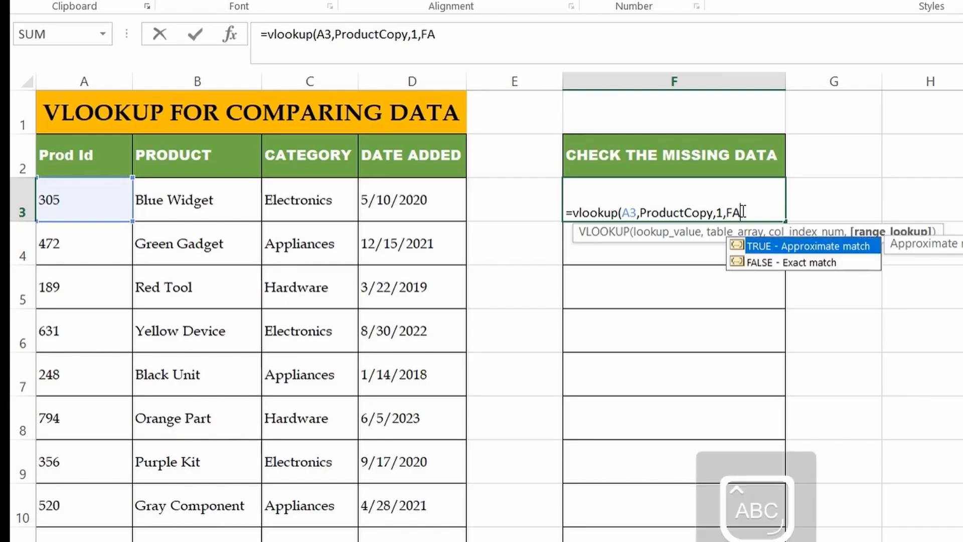
pyautogui.write('LSE)')
pyautogui.press('Return')
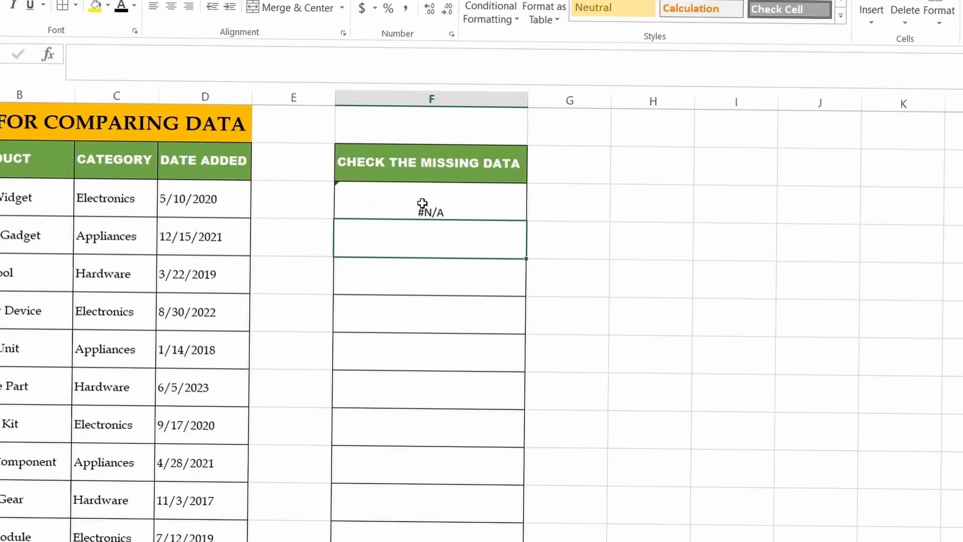
# Fill the VLOOKUP formula from F3 down the CHECK THE MISSING DATA column and inspect cells F3 and F7.
pyautogui.click(422, 203)
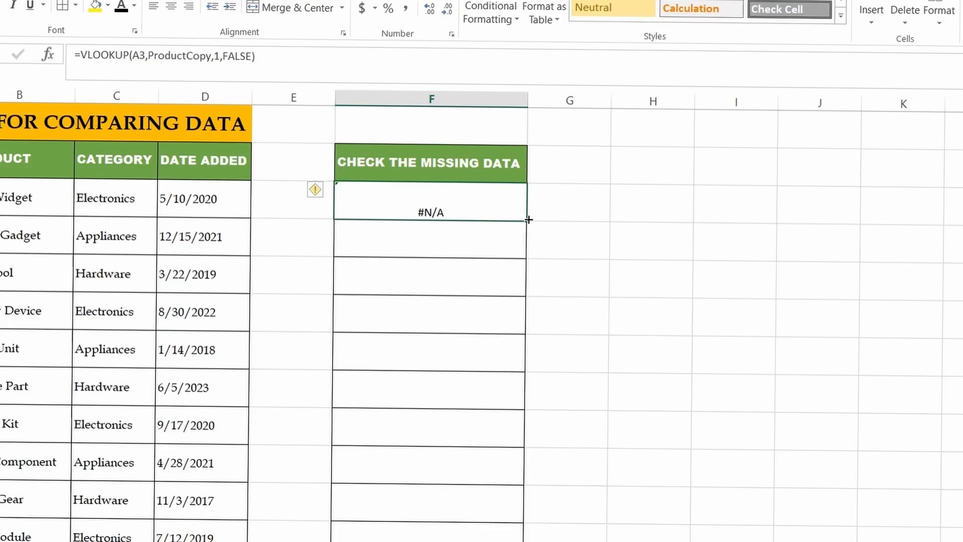
pyautogui.moveTo(527, 219); pyautogui.dragTo(514, 393)
pyautogui.scroll(8, 512, 394)
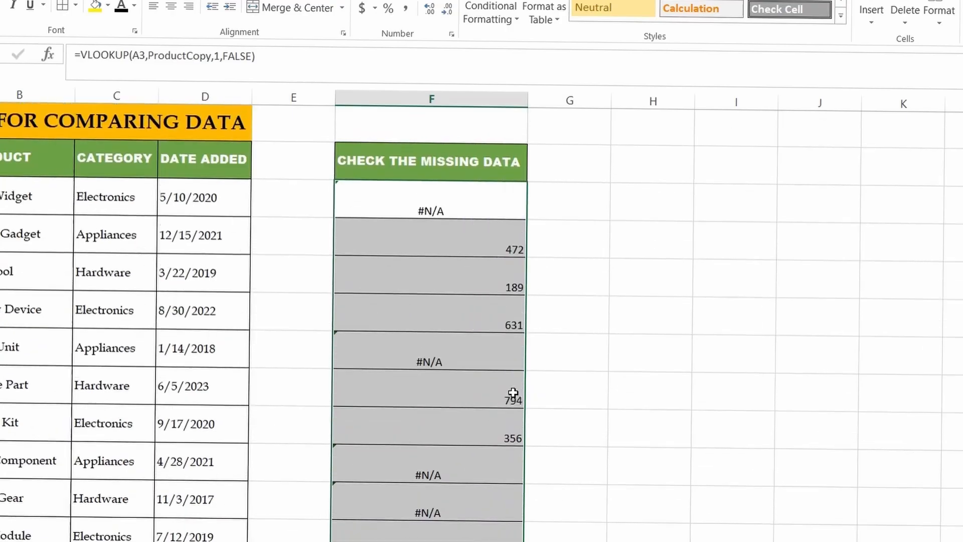
pyautogui.click(389, 198)
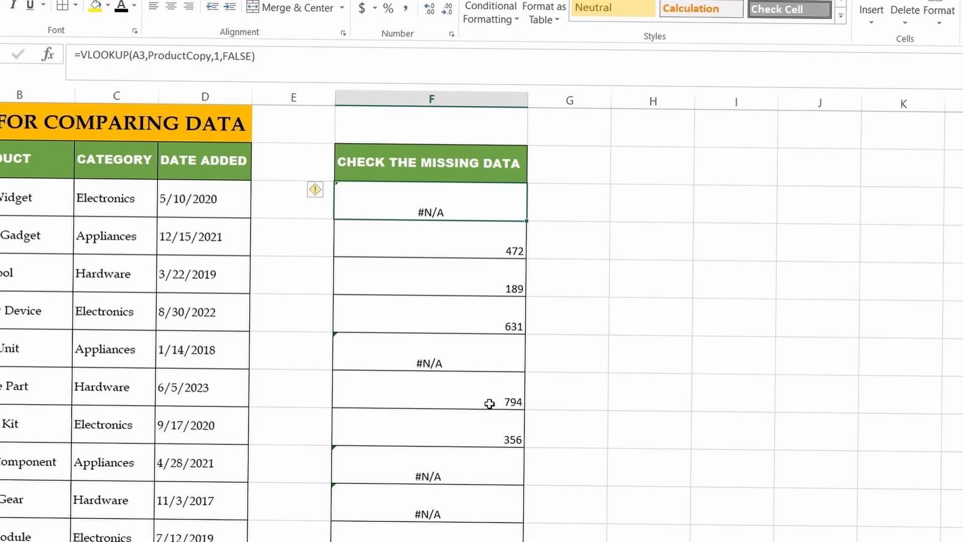
pyautogui.click(651, 270)
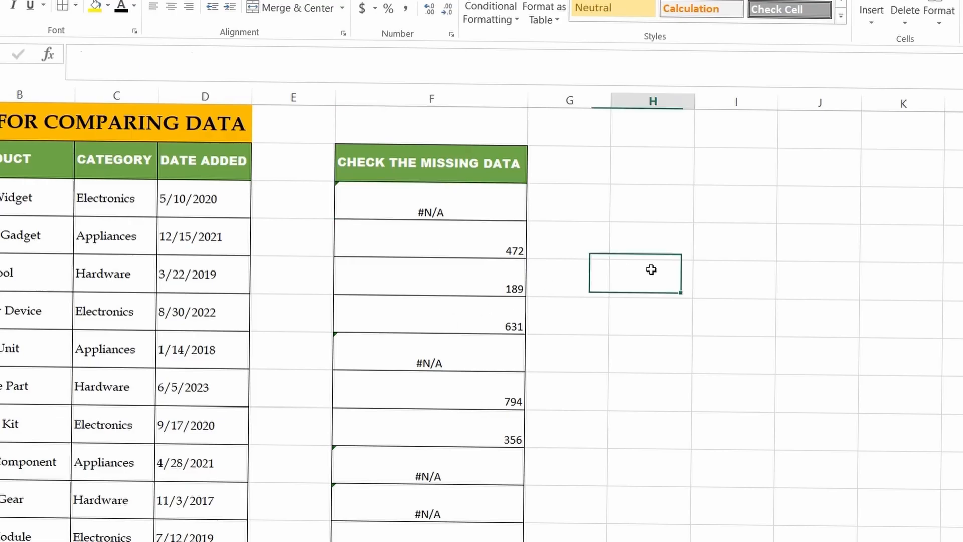
pyautogui.click(479, 216)
pyautogui.click(456, 356)
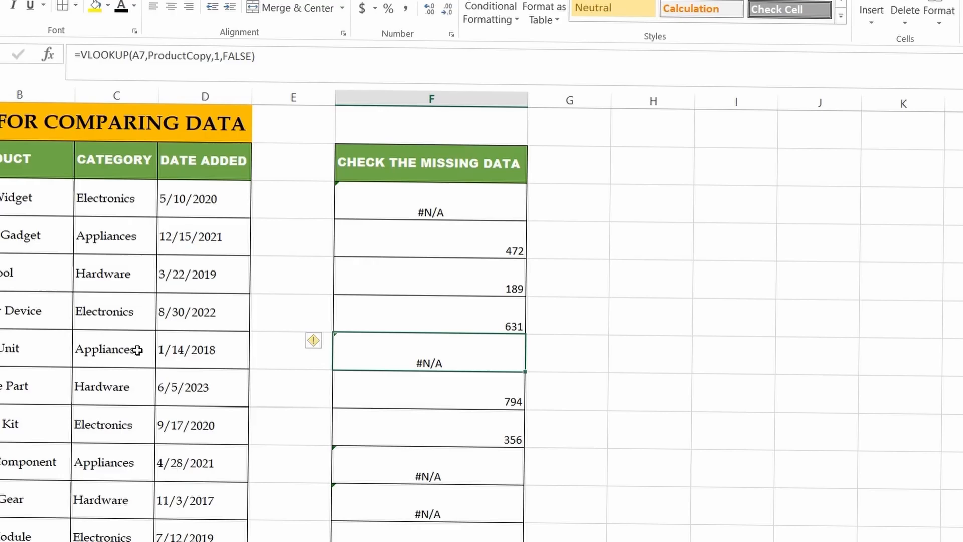
# Wrap the formula in F3 in ISNA so it reads =ISNA(VLOOKUP(A3,ProductCopy,1,FALSE)).
pyautogui.click(450, 202)
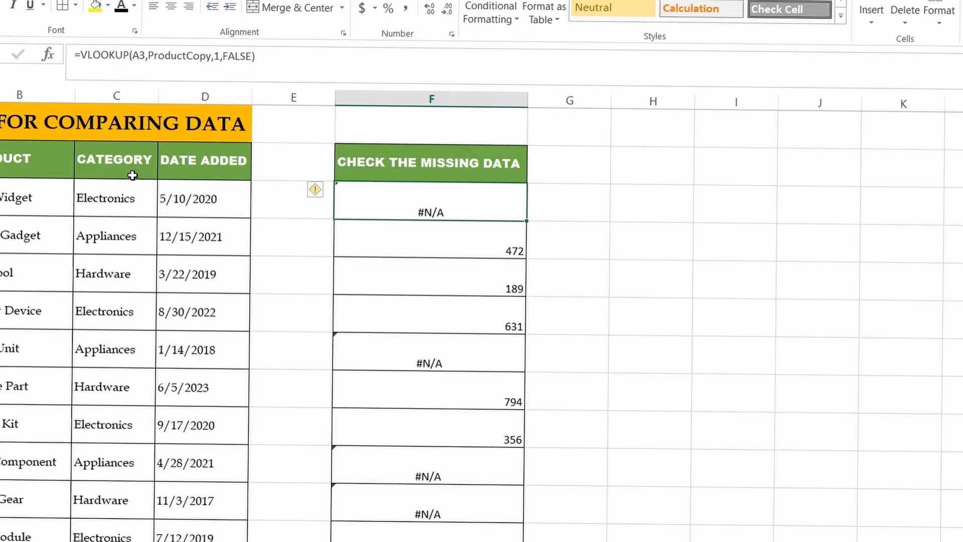
pyautogui.click(81, 54)
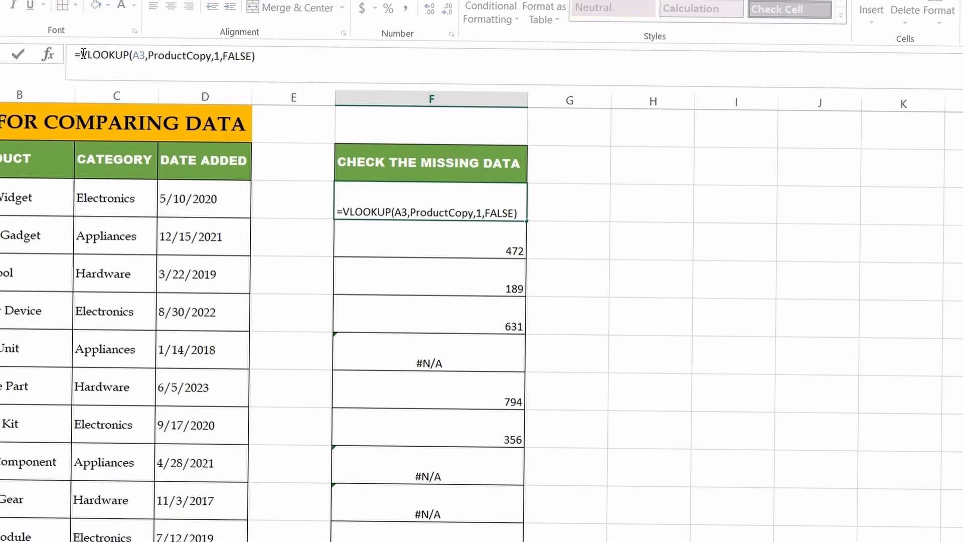
pyautogui.write('(')
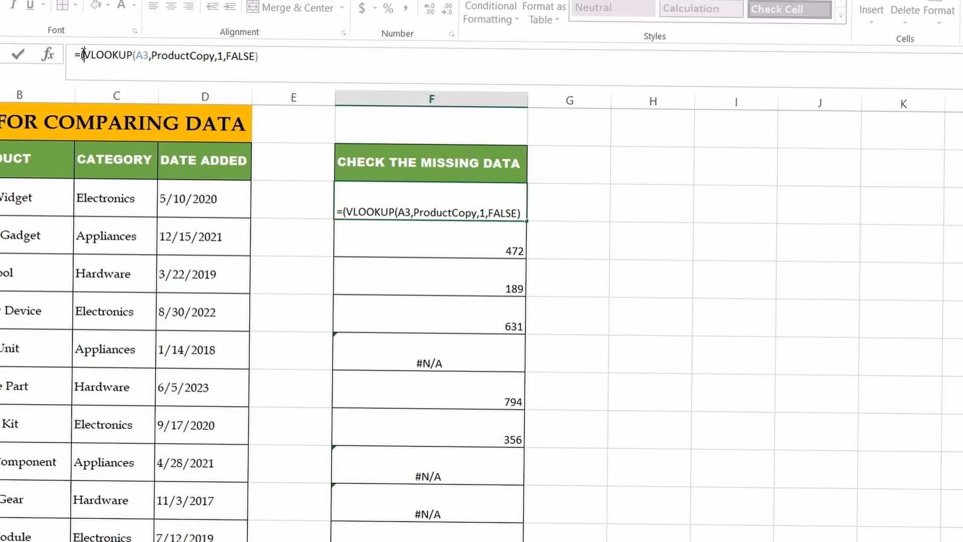
pyautogui.click(275, 55)
pyautogui.write(')')
pyautogui.click(80, 55)
pyautogui.write('ISNA')
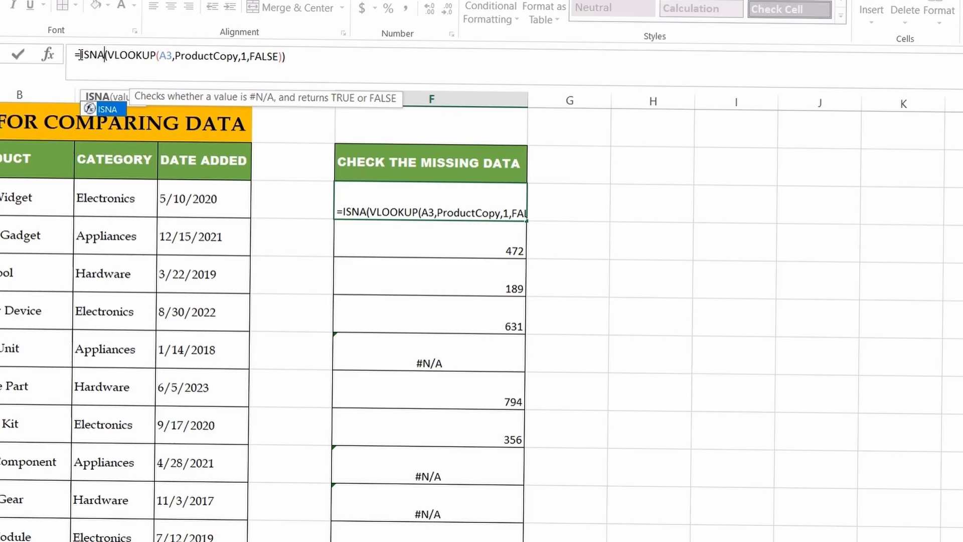
pyautogui.click(299, 57)
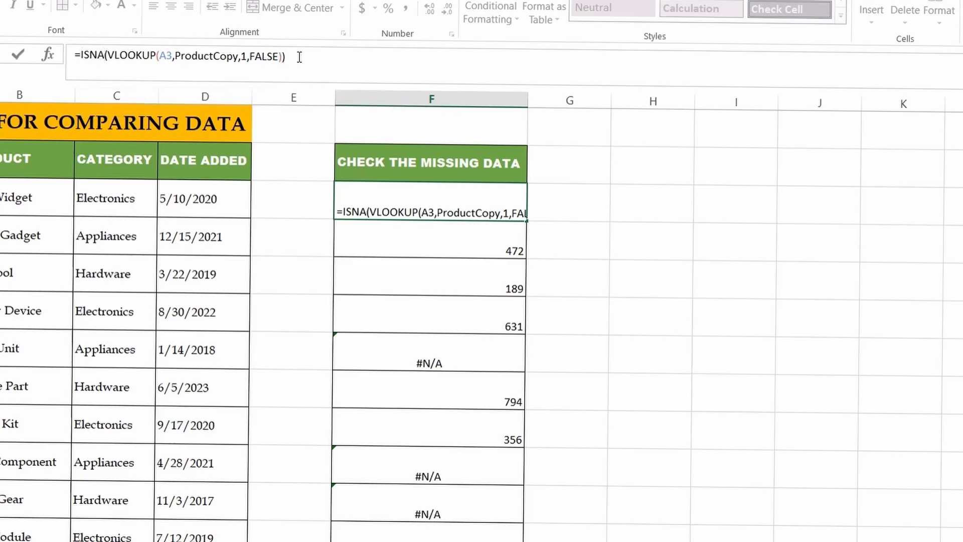
pyautogui.press('Return')
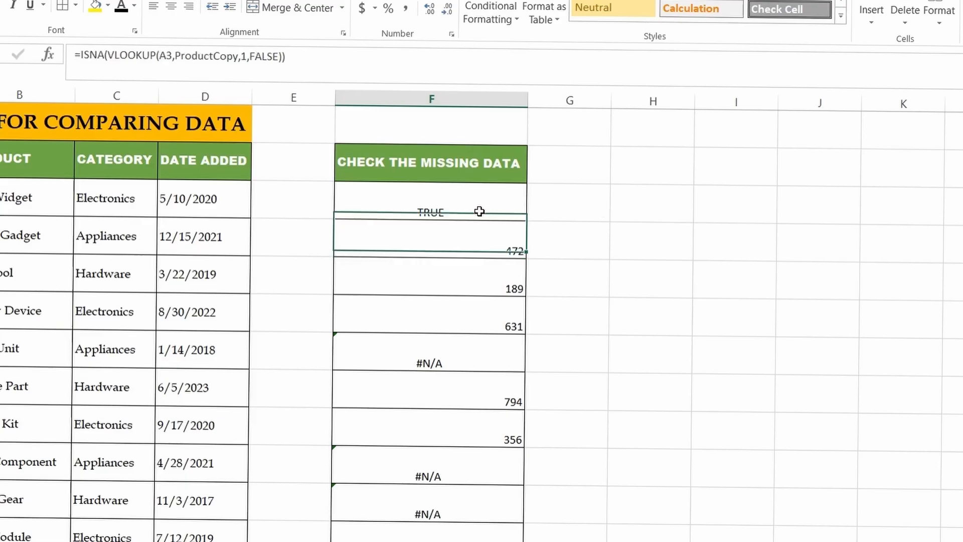
# Fill the ISNA formula from F3 down to the last product row of the CHECK THE MISSING DATA column.
pyautogui.click(480, 211)
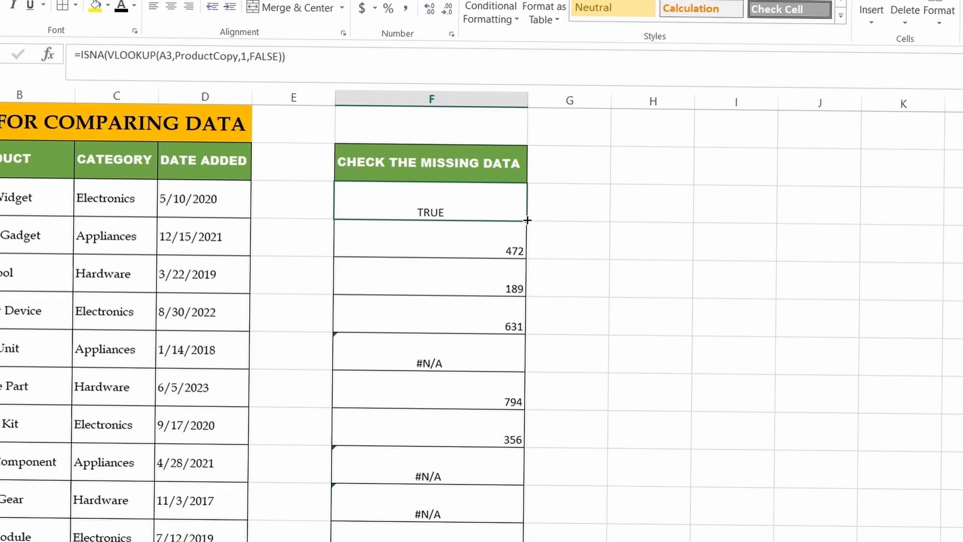
pyautogui.moveTo(526, 221); pyautogui.dragTo(522, 407)
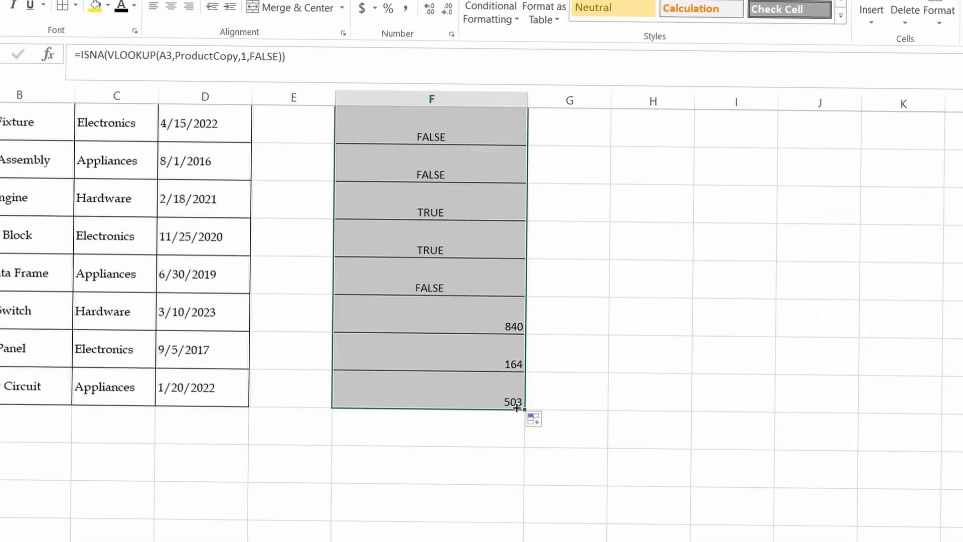
pyautogui.scroll(10, 516, 408)
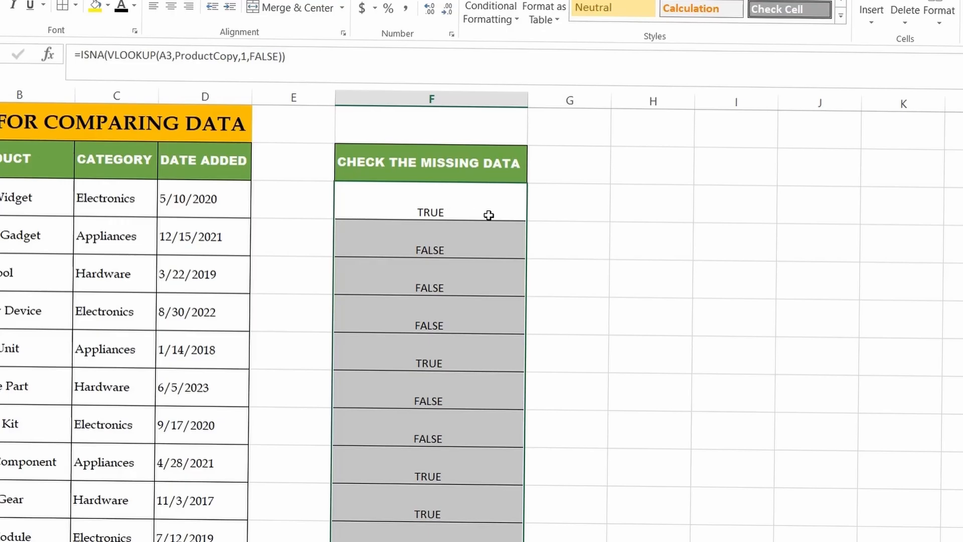
# Extend the formula in F4 to =IF(ISNA(VLOOKUP(A4,ProductCopy,1,FALSE)),"Data is Missing", "Data is Found").
pyautogui.click(489, 233)
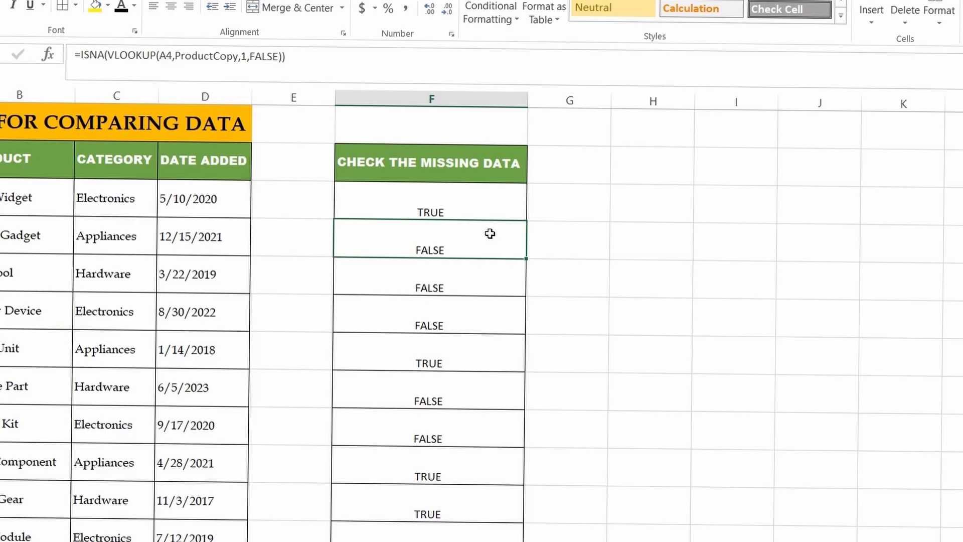
pyautogui.click(81, 54)
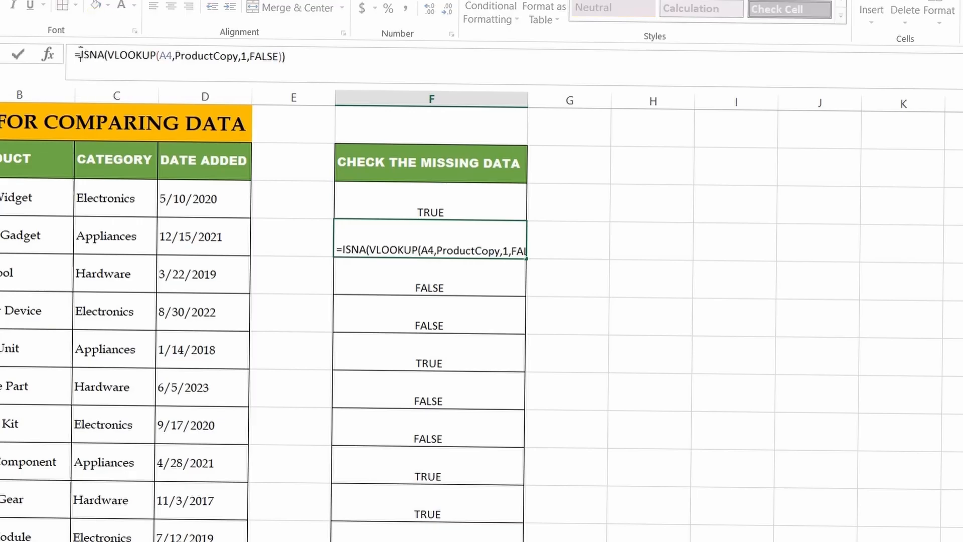
pyautogui.write('IF')
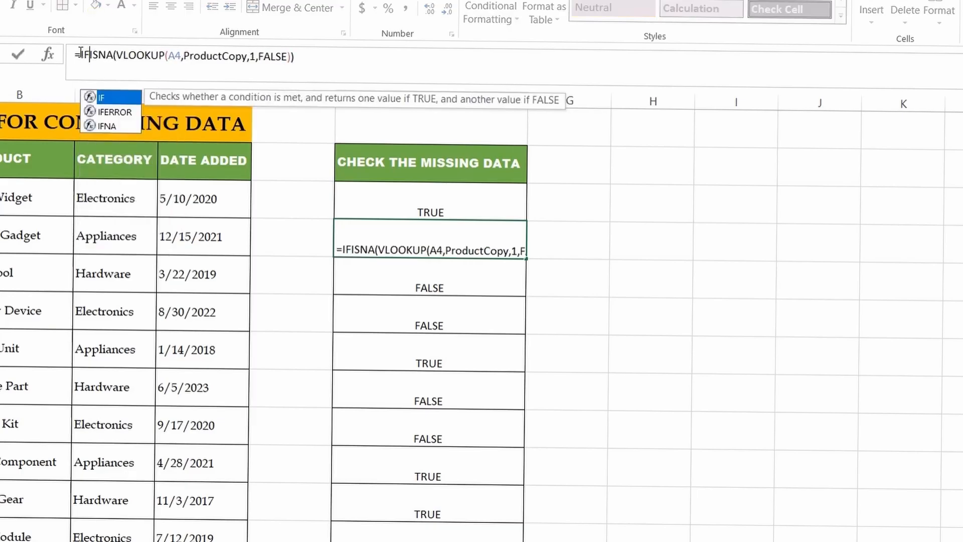
pyautogui.write('(')
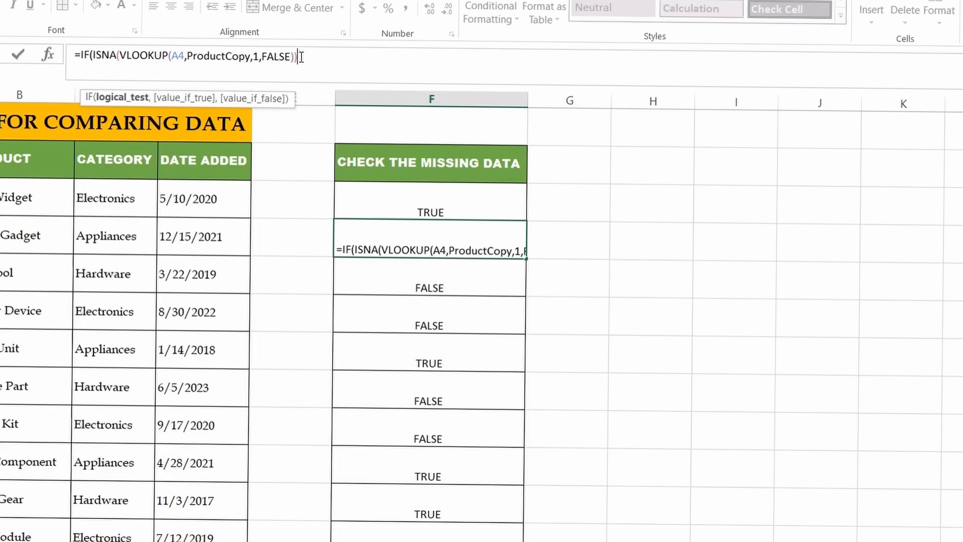
pyautogui.write(',"')
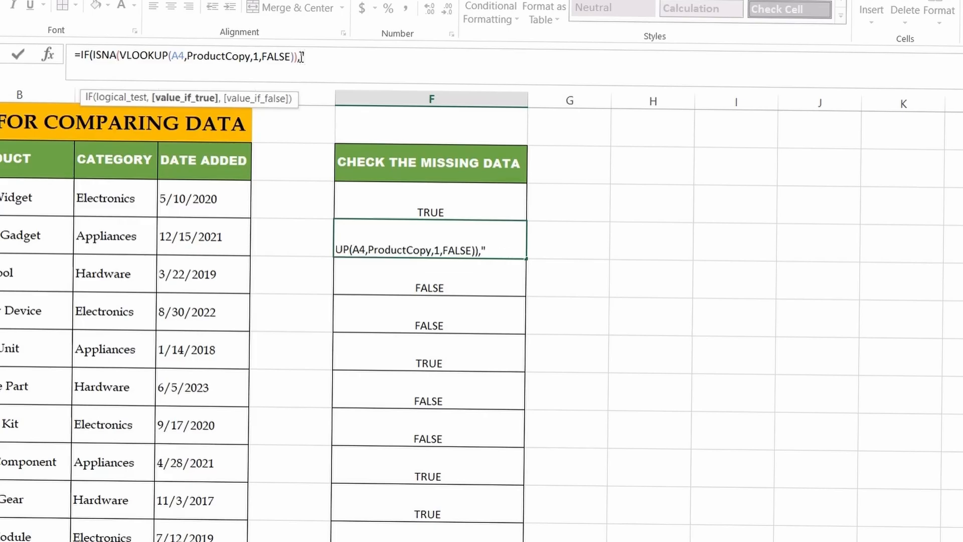
pyautogui.write('Data is Missing",')
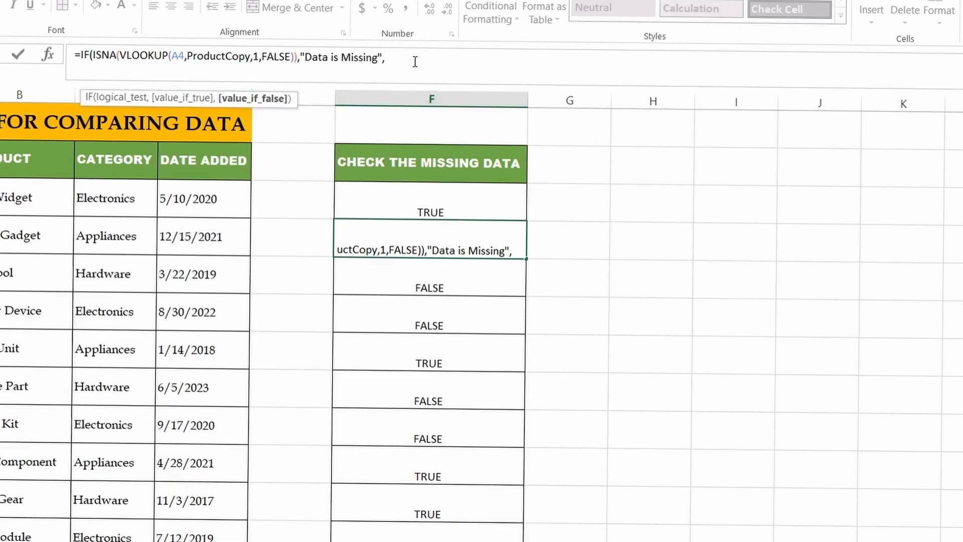
pyautogui.write('"Data is Found"')
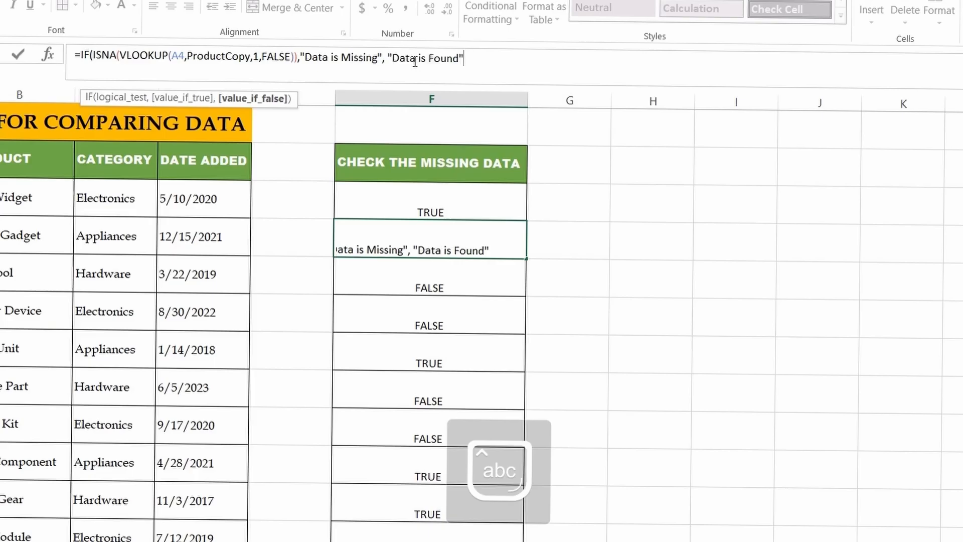
pyautogui.write(')')
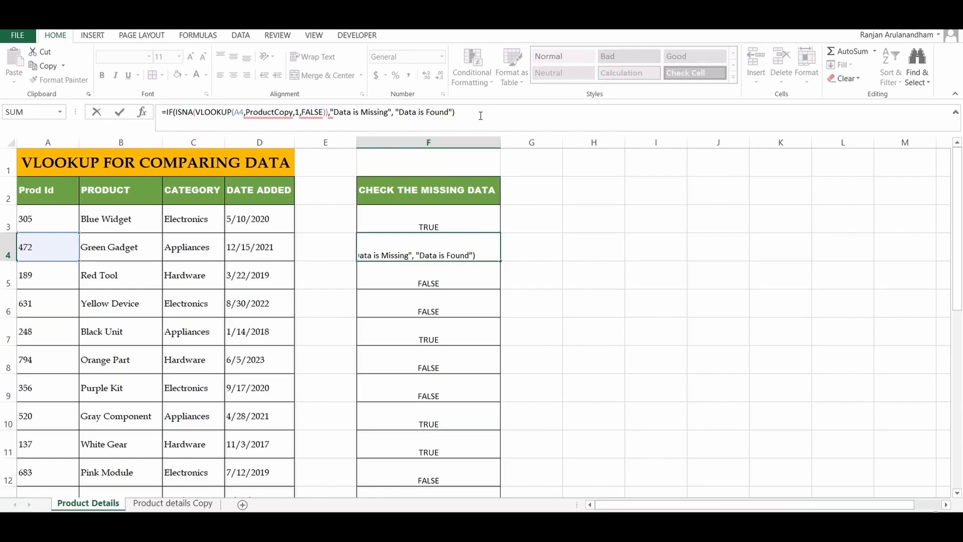
pyautogui.press('Return')
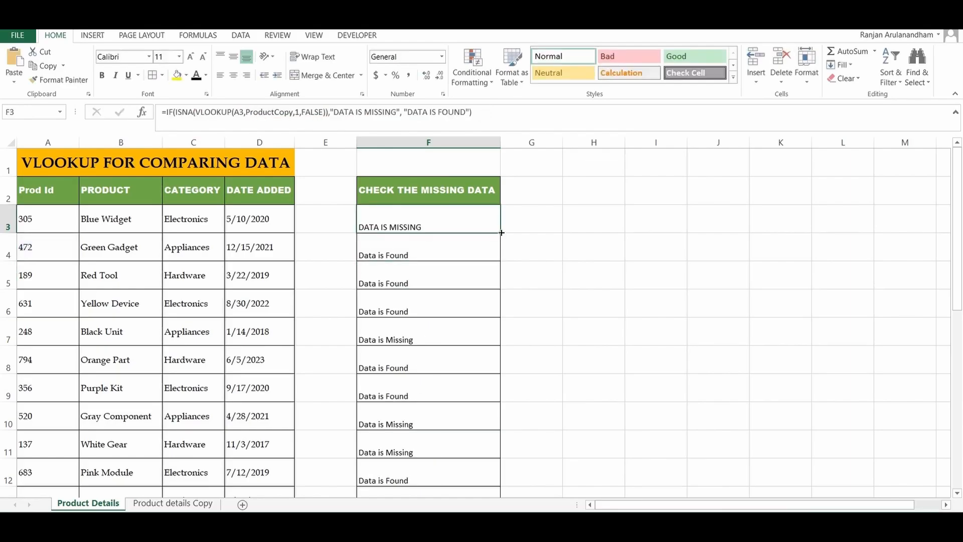
# Fill the IF formula from F3 down to the last product row of the CHECK THE MISSING DATA column.
pyautogui.moveTo(500, 233); pyautogui.dragTo(504, 454)
pyautogui.click(572, 403)
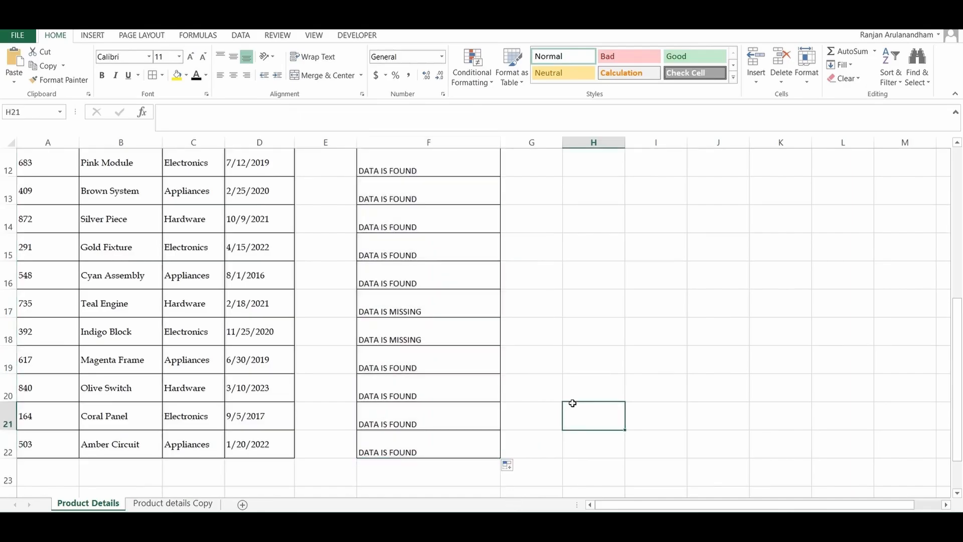
pyautogui.scroll(4, 572, 403)
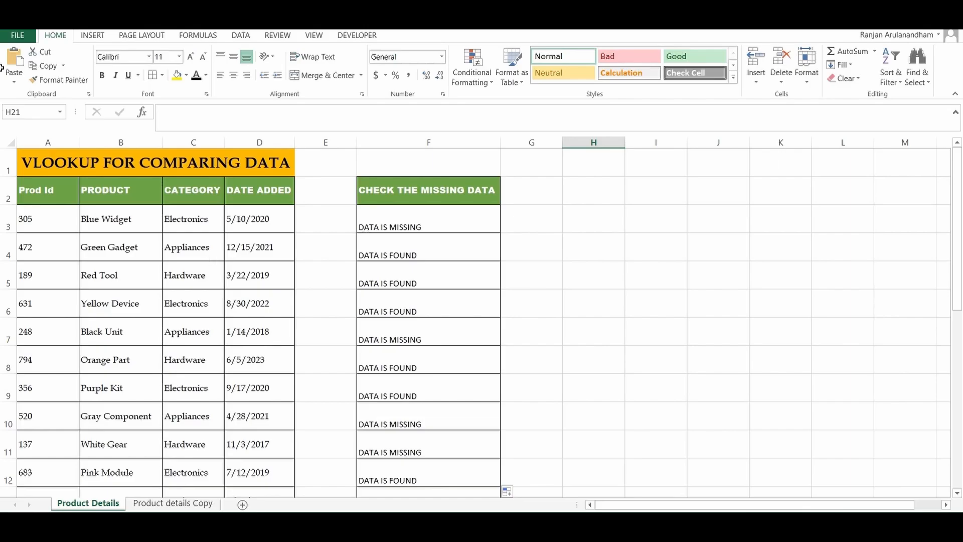
# Start a formula-based conditional formatting rule for the whole Product Details sheet, with the formula =ISNA(A3,ProductCopy,1,false).
pyautogui.click(10, 143)
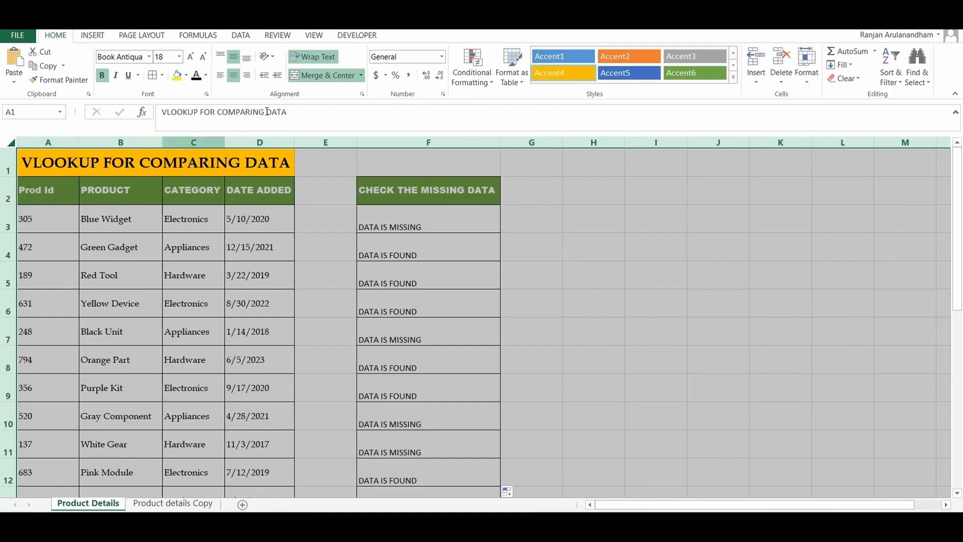
pyautogui.click(491, 84)
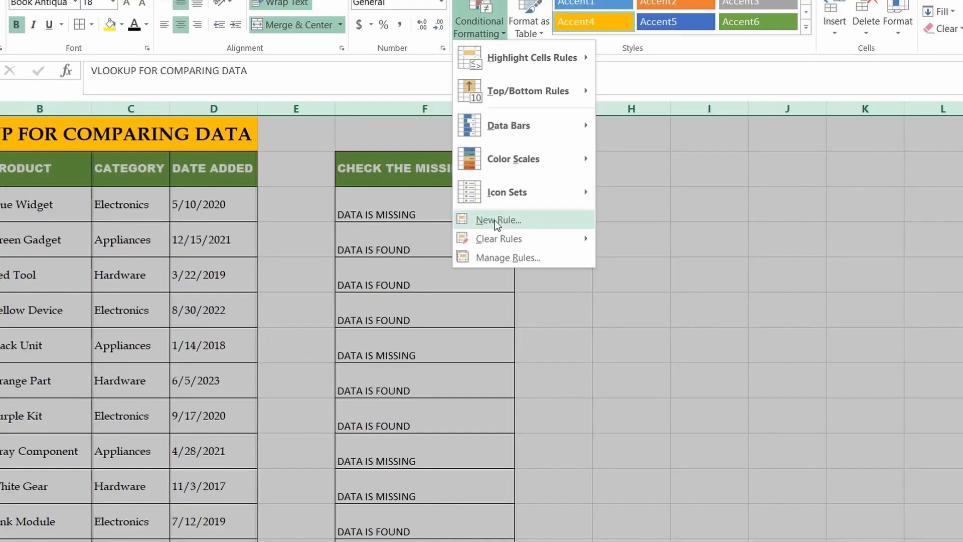
pyautogui.click(495, 221)
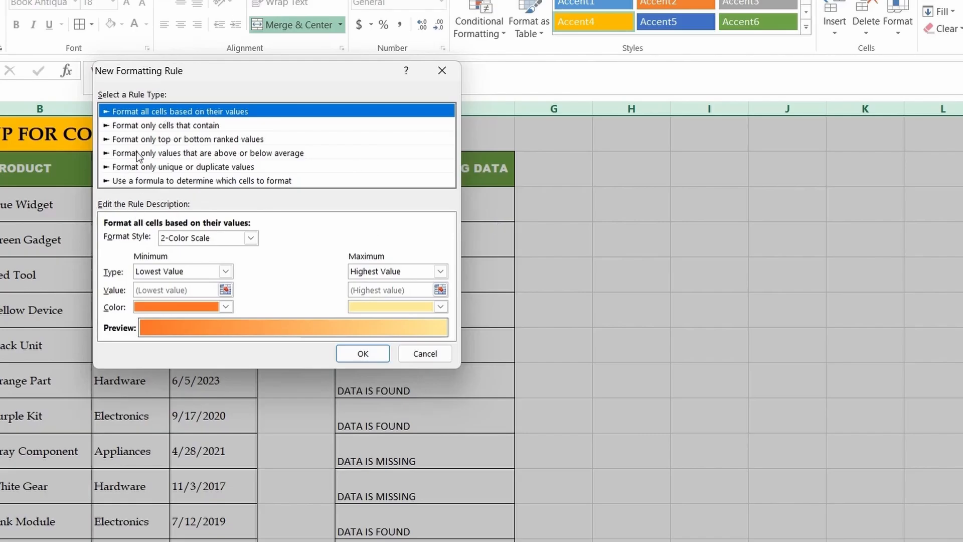
pyautogui.click(153, 182)
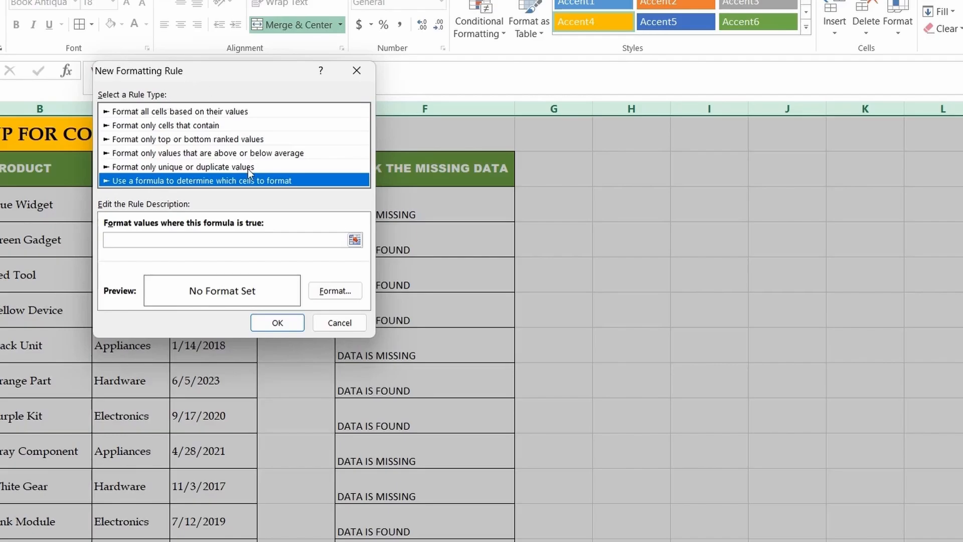
pyautogui.click(146, 240)
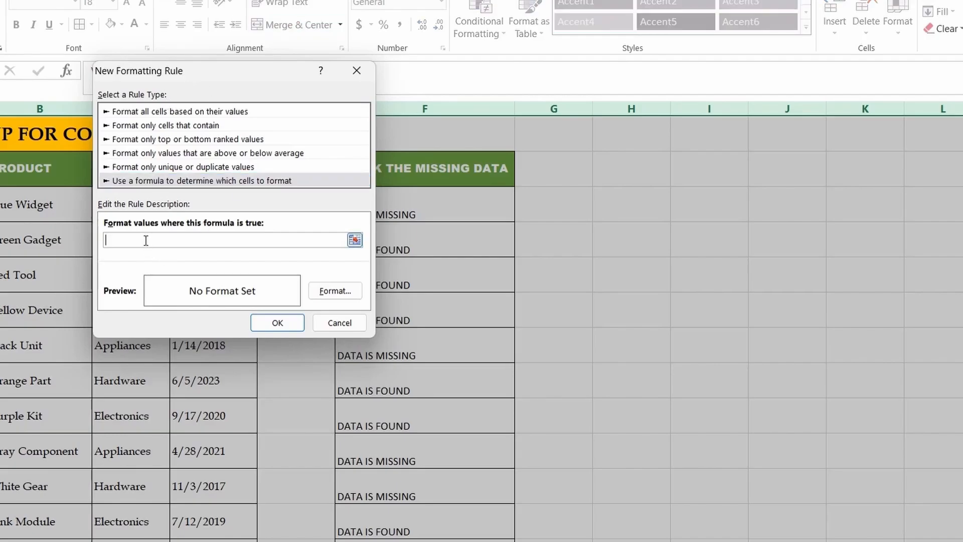
pyautogui.write('=ISNA(A3,')
pyautogui.write('Product')
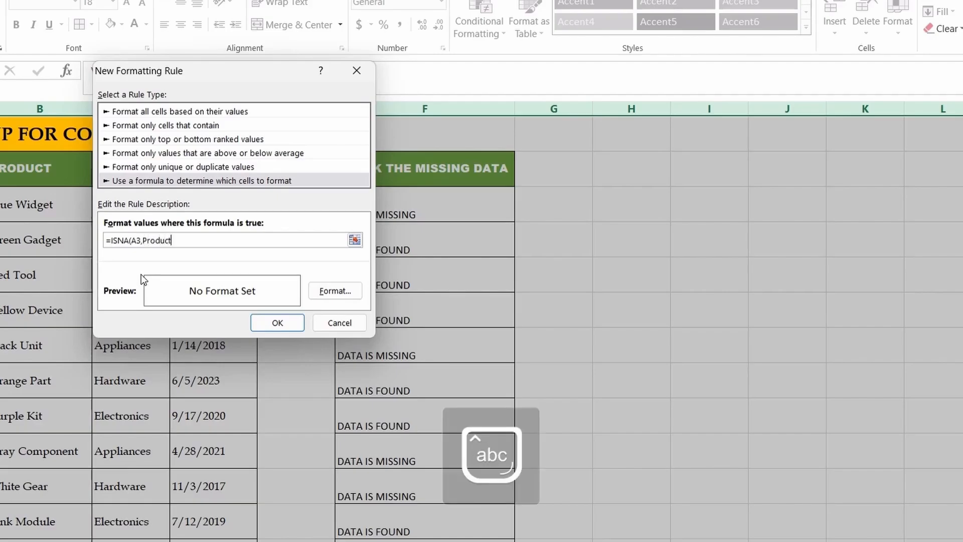
pyautogui.write('Copy,')
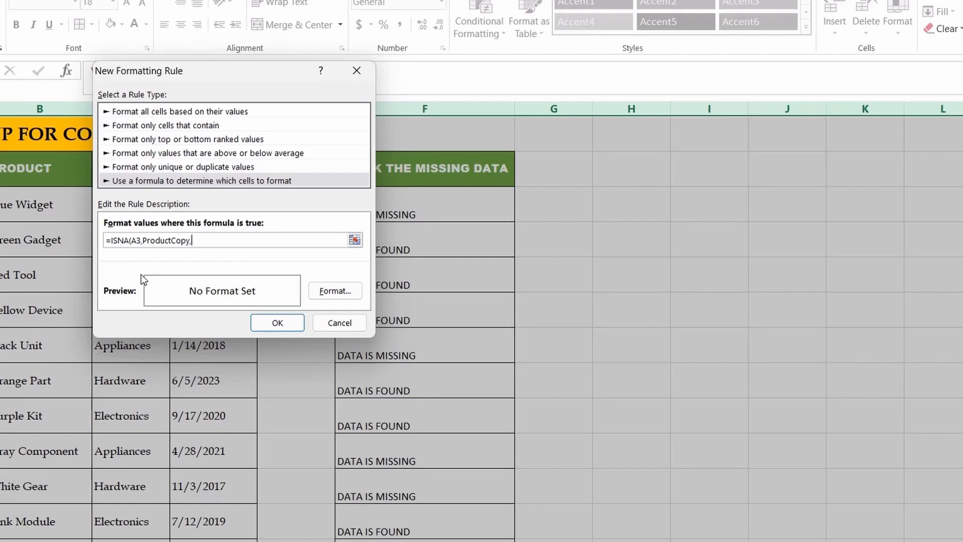
pyautogui.write('1')
pyautogui.moveTo(185, 69); pyautogui.dragTo(373, 100)
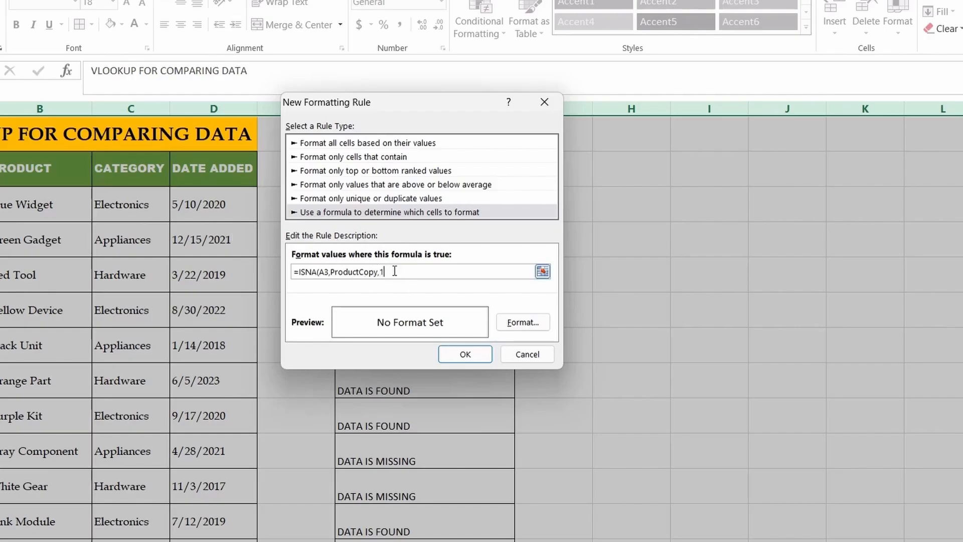
pyautogui.write(',false)')
# Set the new rule's format to a bright red background fill.
pyautogui.click(525, 321)
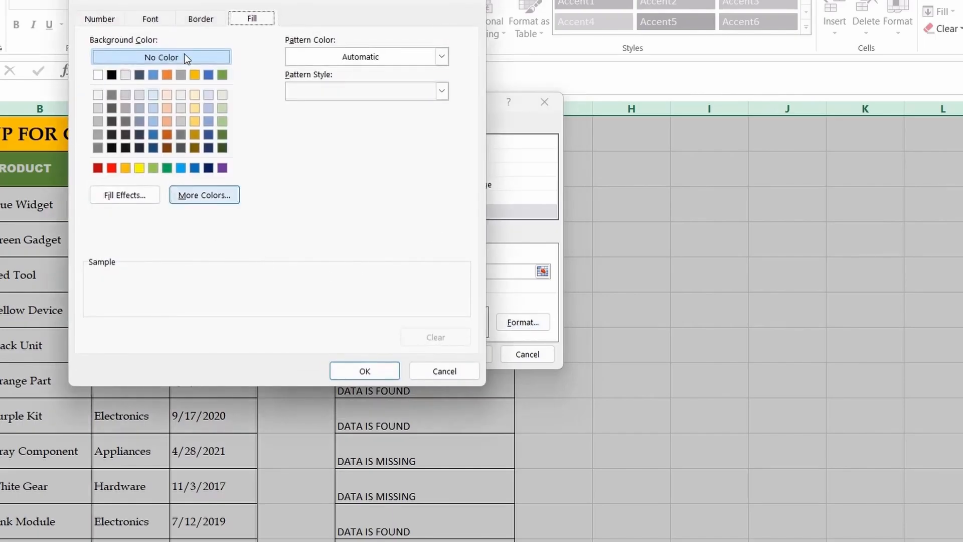
pyautogui.click(103, 21)
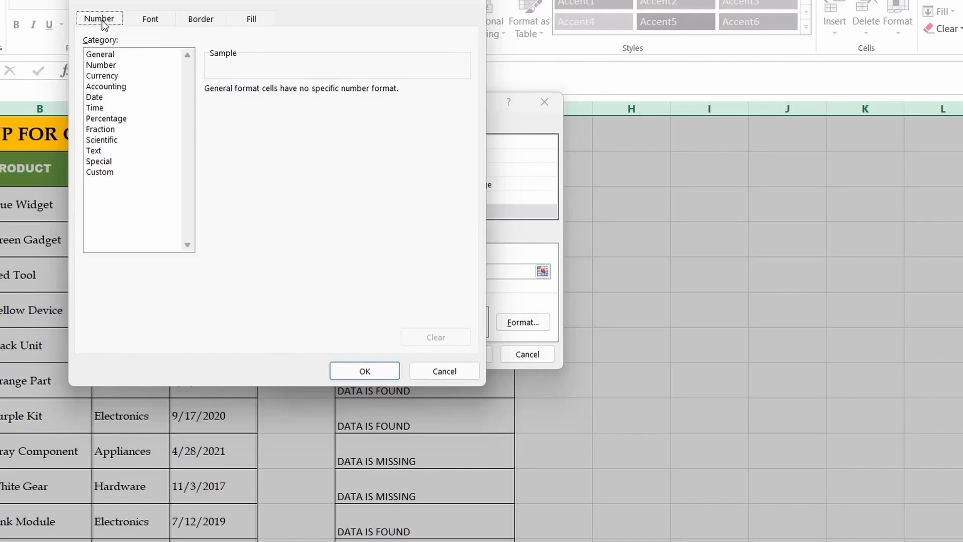
pyautogui.click(137, 21)
pyautogui.click(197, 22)
pyautogui.click(256, 22)
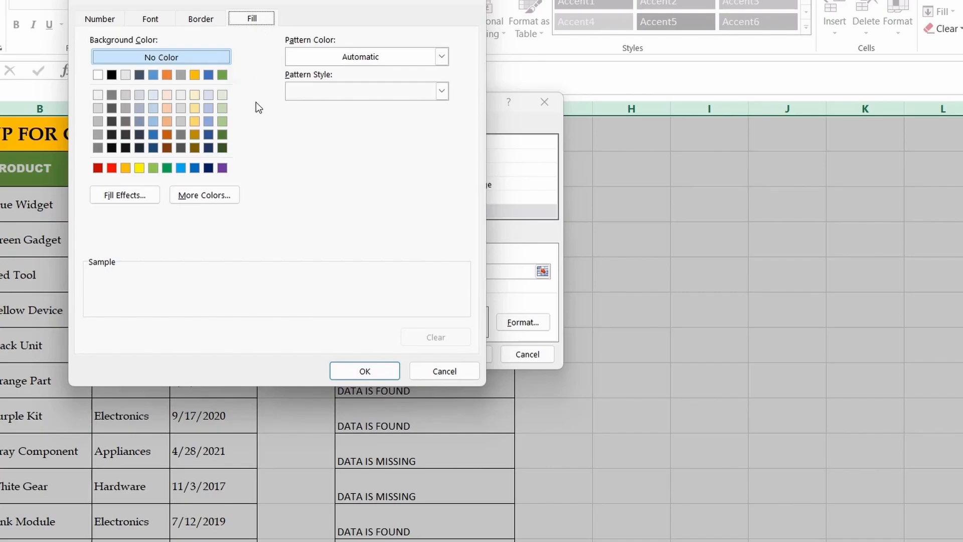
pyautogui.click(112, 168)
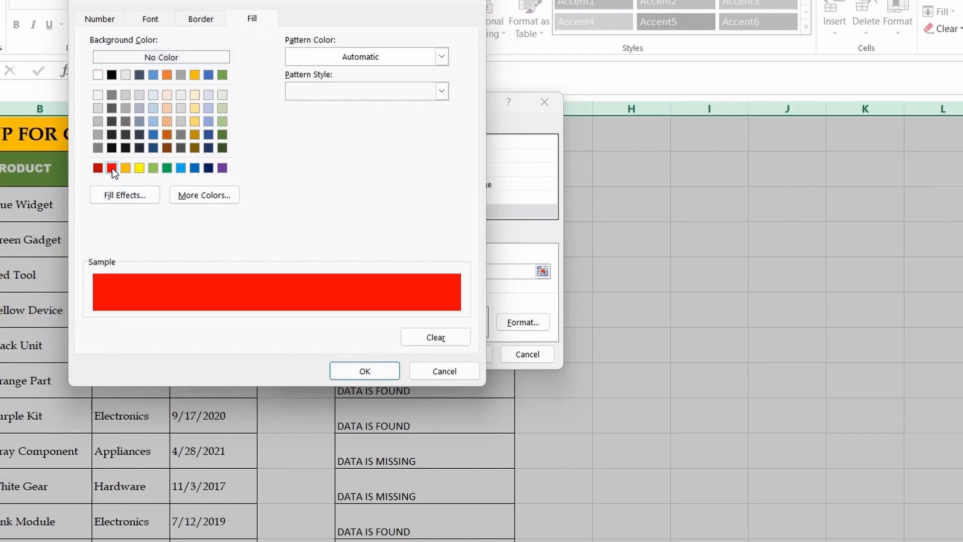
pyautogui.click(378, 372)
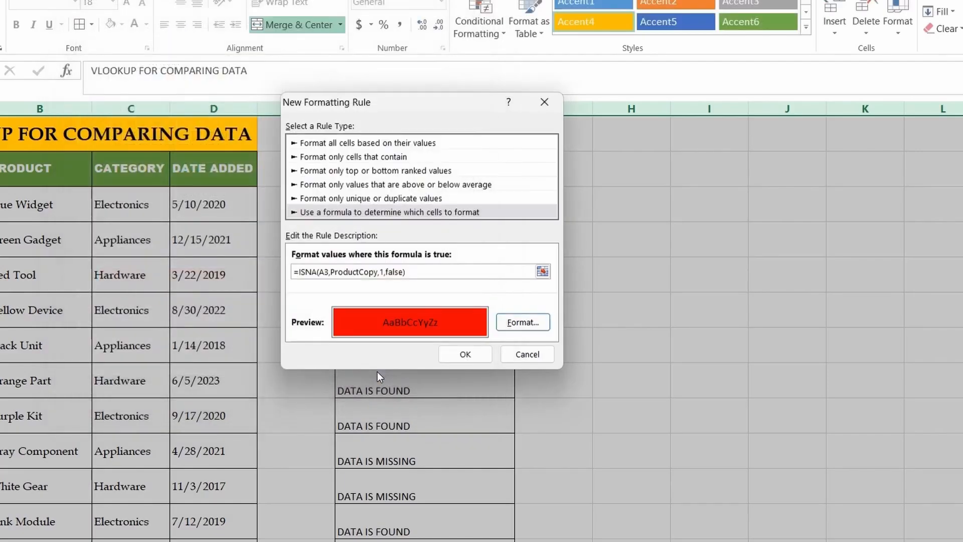
# Try to apply the red formatting rule with the formula =ISNA(A3,ProductCopy,1,false).
pyautogui.click(462, 355)
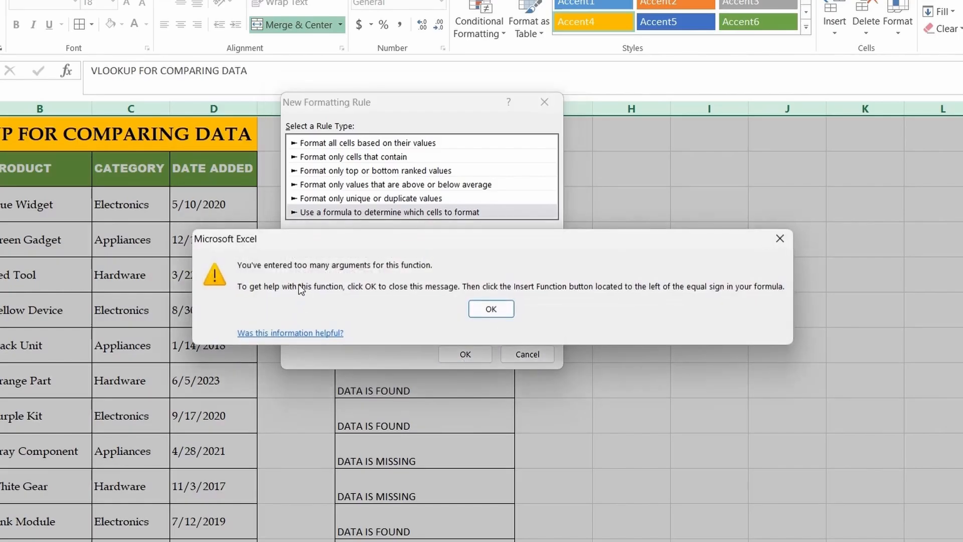
pyautogui.click(501, 312)
pyautogui.click(461, 354)
pyautogui.click(496, 311)
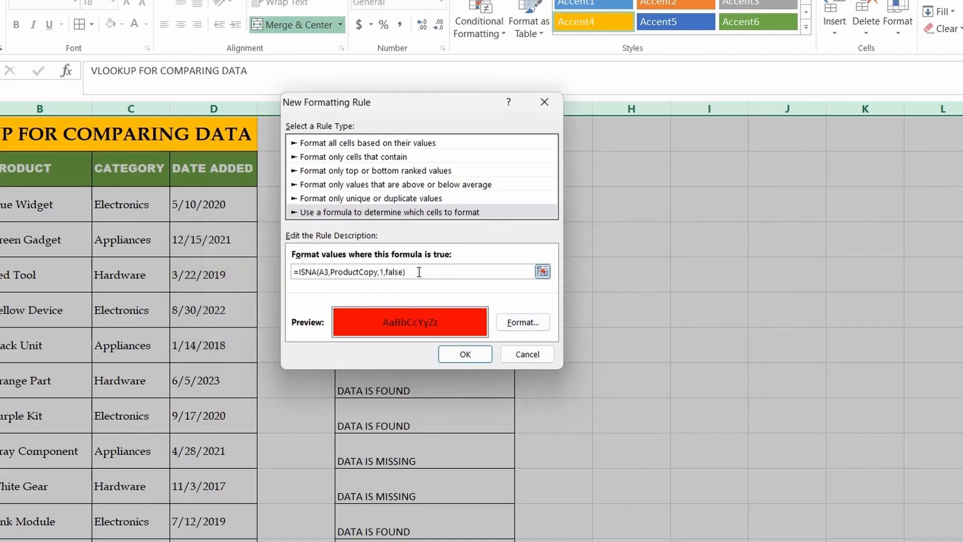
# Correct the rule formula to =ISNA(VLOOKUP(A3,ProductCopy,1,false)) and create the conditional formatting rule.
pyautogui.click(317, 271)
pyautogui.write('(')
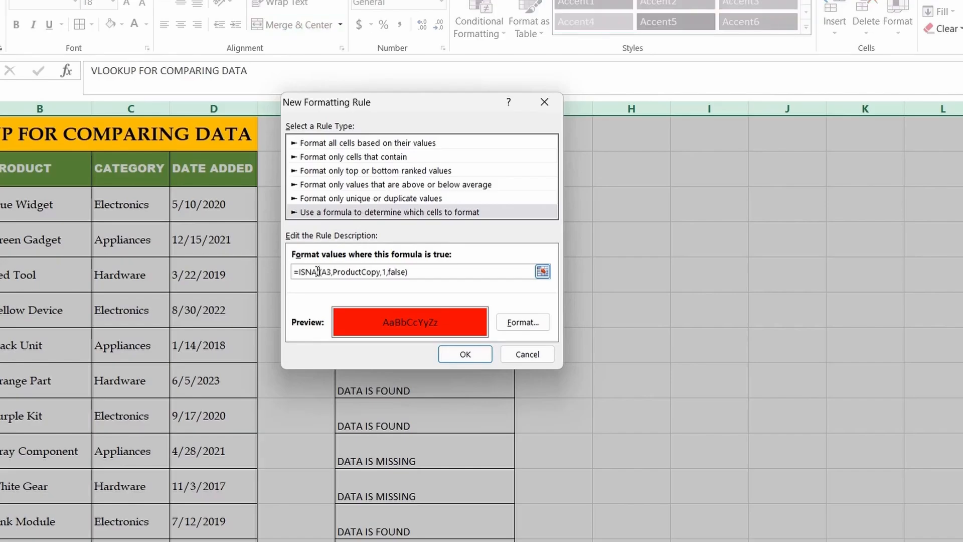
pyautogui.click(417, 270)
pyautogui.write(')')
pyautogui.click(320, 272)
pyautogui.press('capslock')
pyautogui.write('VLOOKUP')
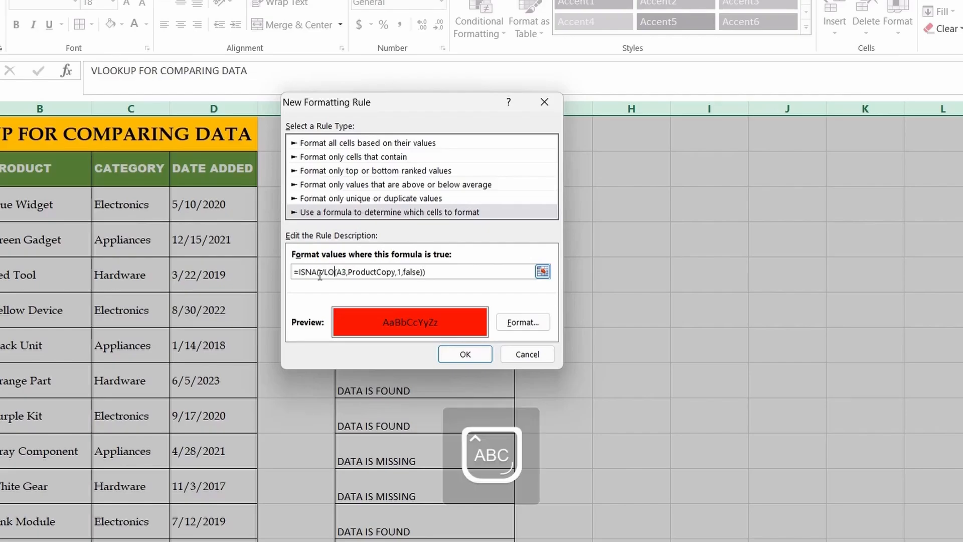
pyautogui.press('capslock')
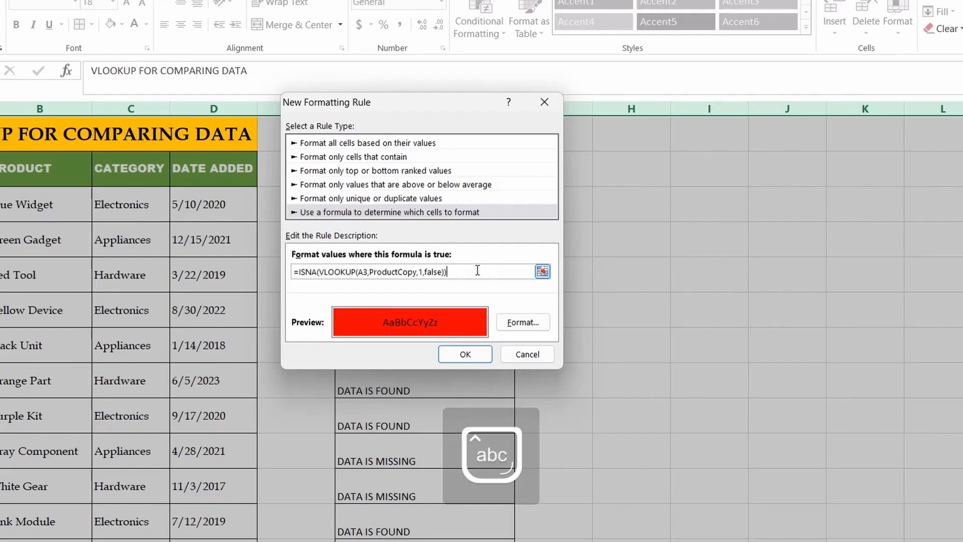
pyautogui.click(473, 355)
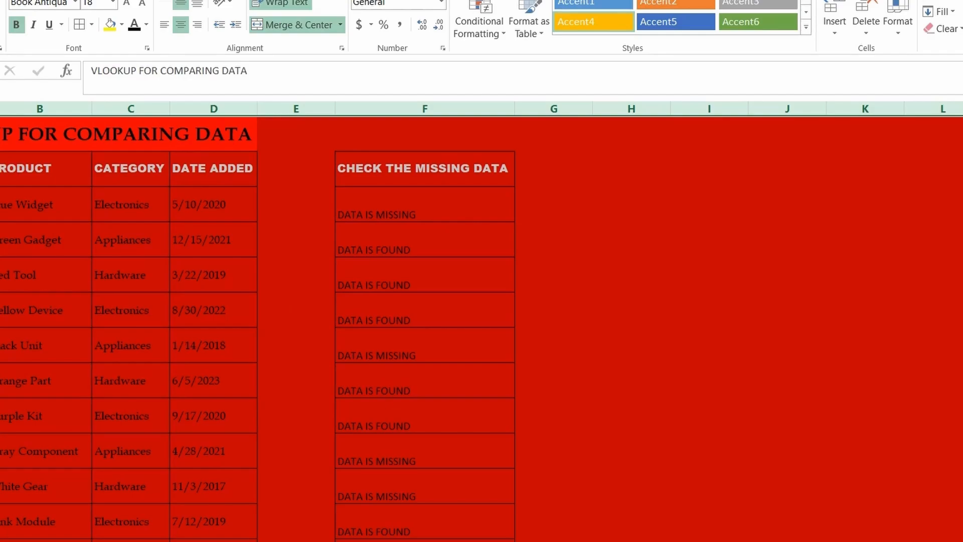
# Edit the existing rule's formula to =ISNA(VLOOKUP($A3,ProductCopy,1,FALSE)), locking column A, and apply it to the sheet.
pyautogui.click(502, 31)
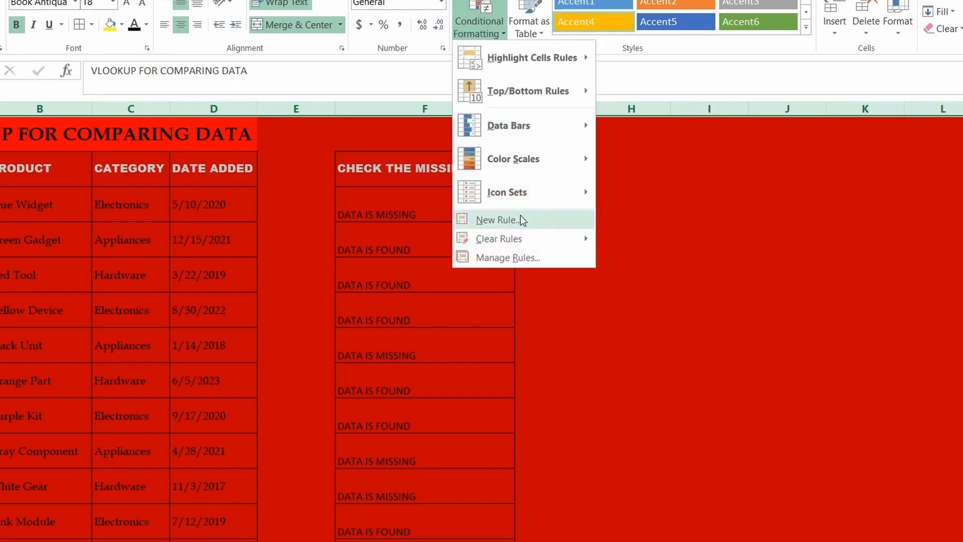
pyautogui.click(502, 258)
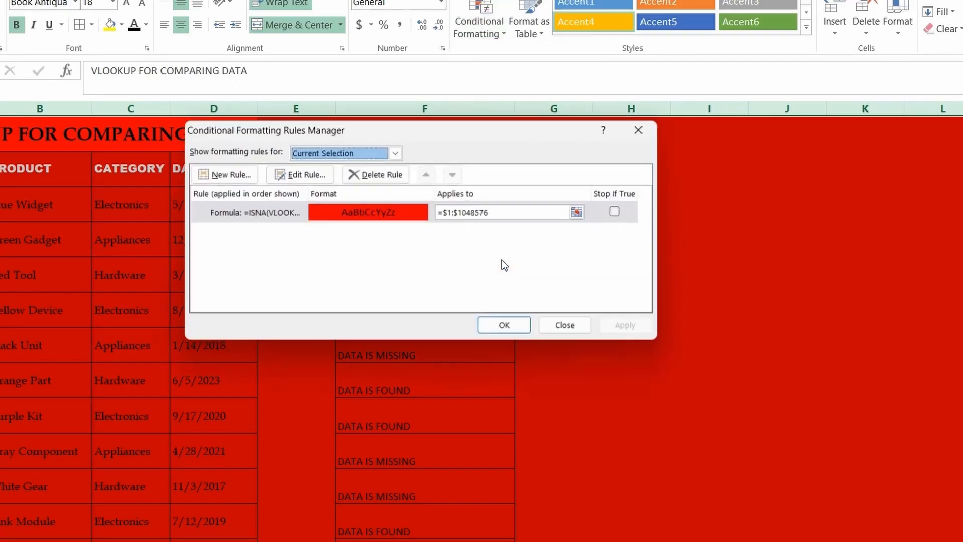
pyautogui.click(303, 174)
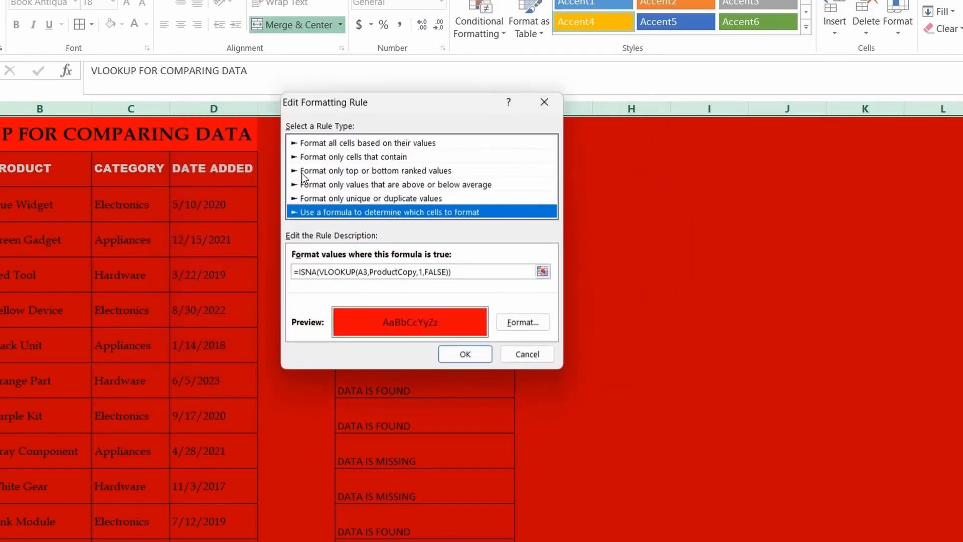
pyautogui.click(367, 272)
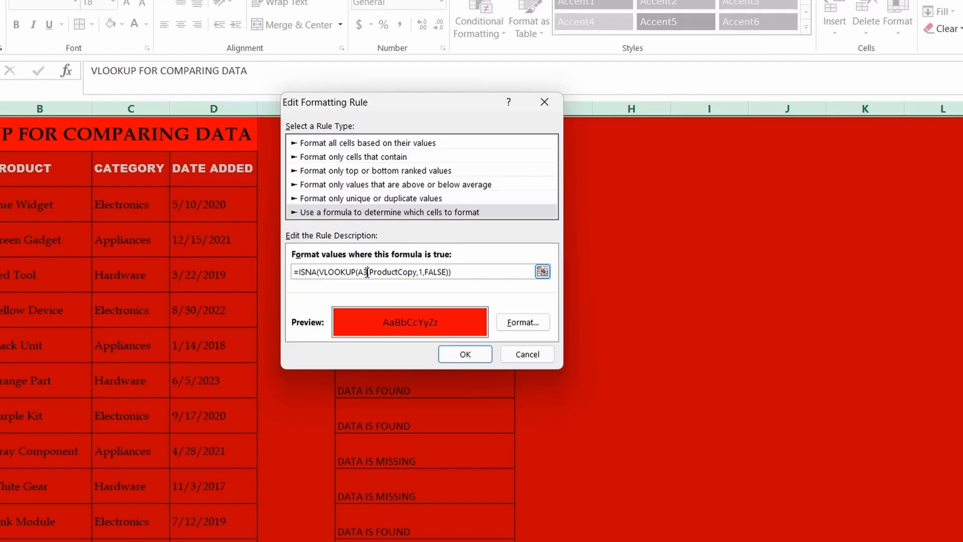
pyautogui.moveTo(360, 271); pyautogui.dragTo(369, 271)
pyautogui.click(369, 271)
pyautogui.write('$')
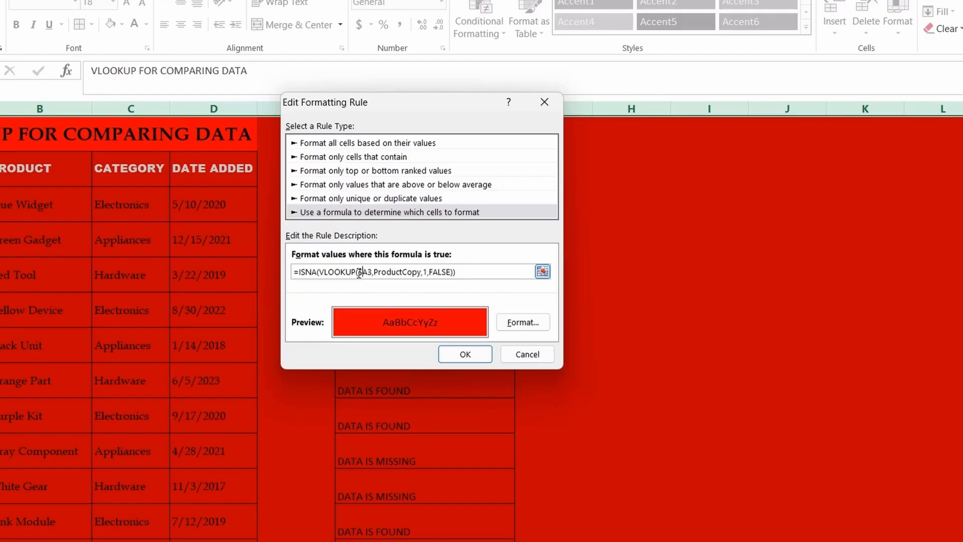
pyautogui.click(462, 357)
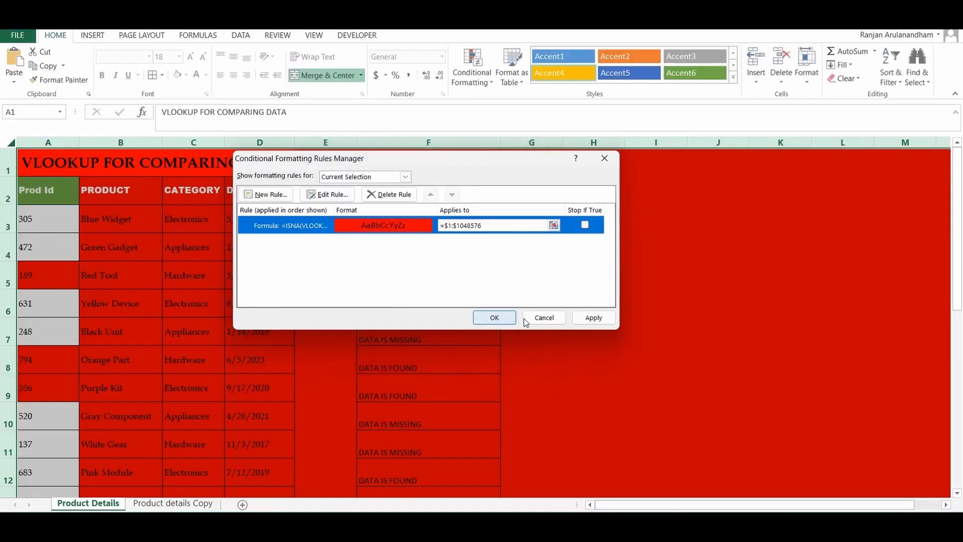
pyautogui.click(587, 321)
pyautogui.click(494, 319)
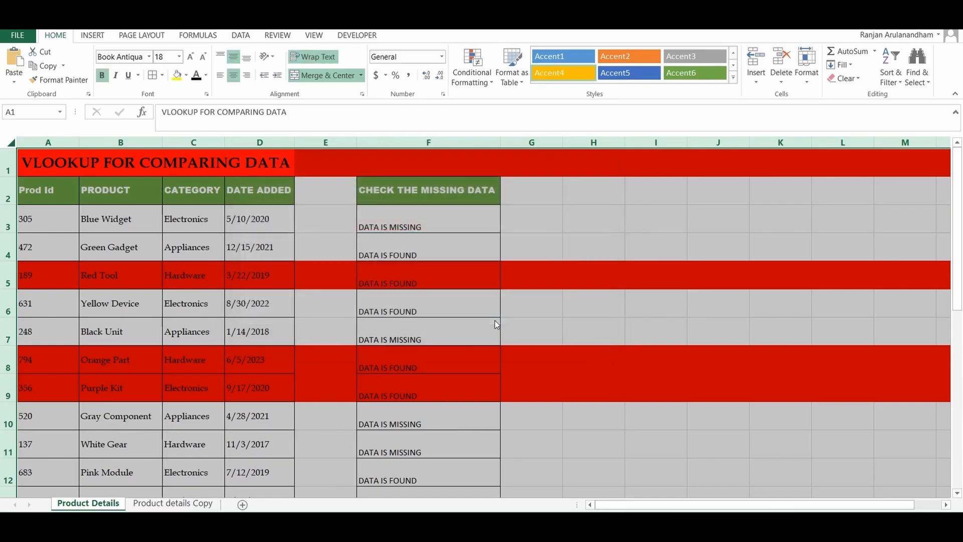
pyautogui.click(639, 322)
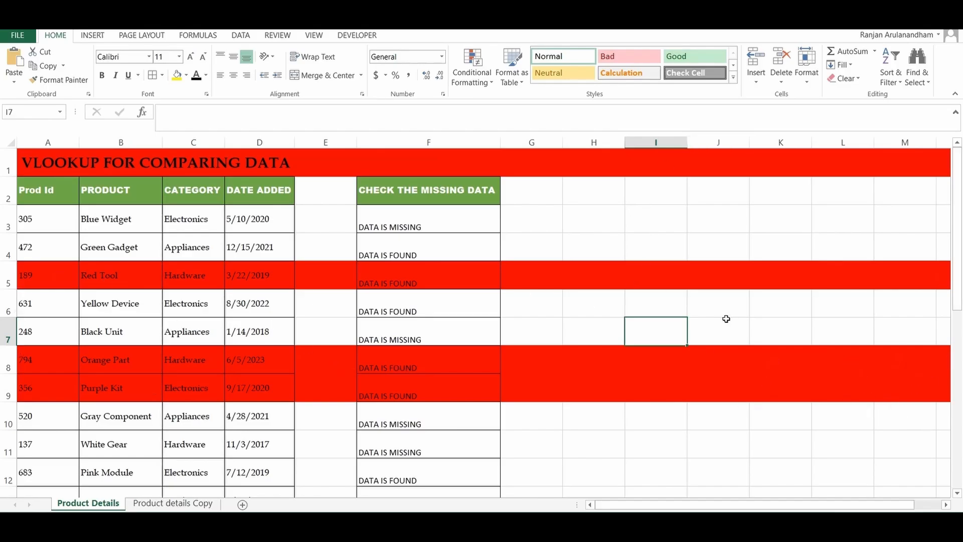
# Select only the product rows A3:D22, from the first Prod Id to the last date.
pyautogui.click(8, 142)
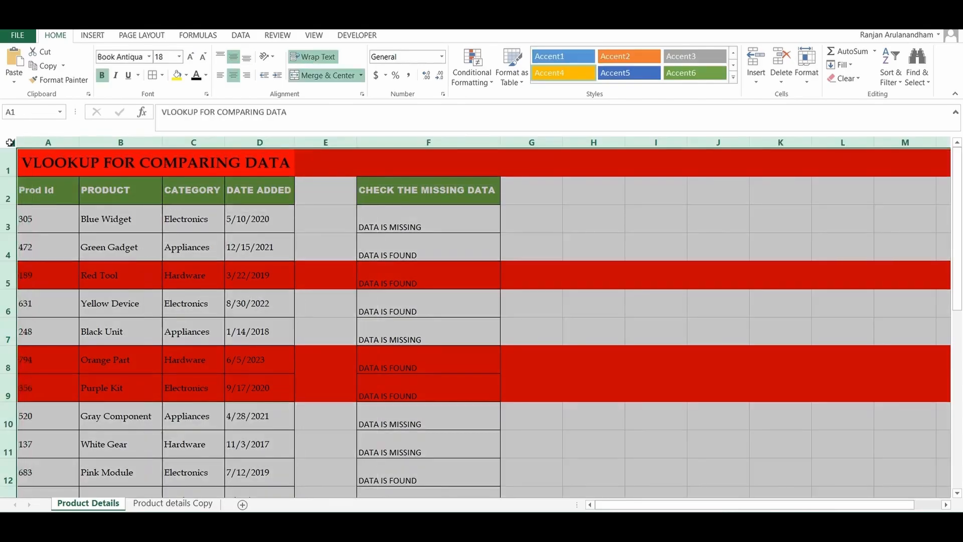
pyautogui.click(742, 197)
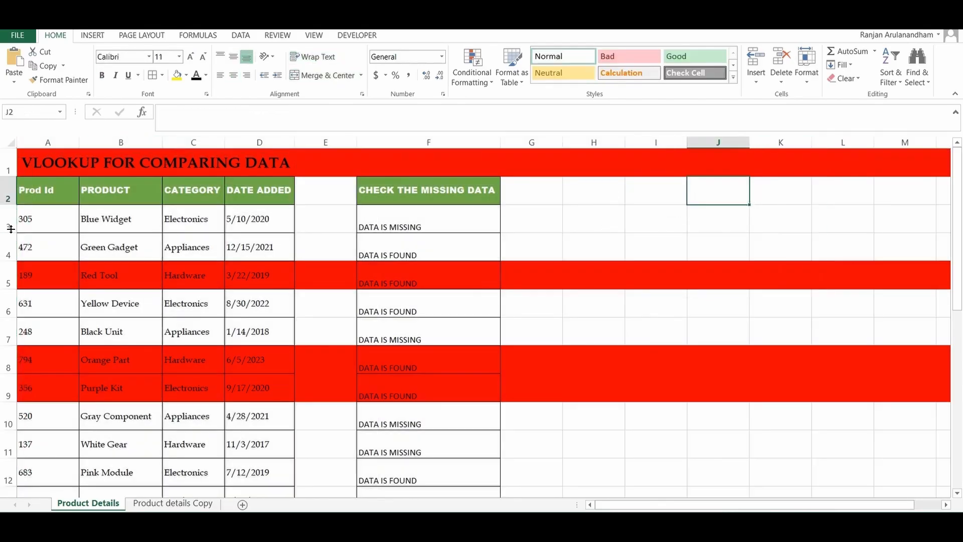
pyautogui.moveTo(39, 212); pyautogui.dragTo(253, 489)
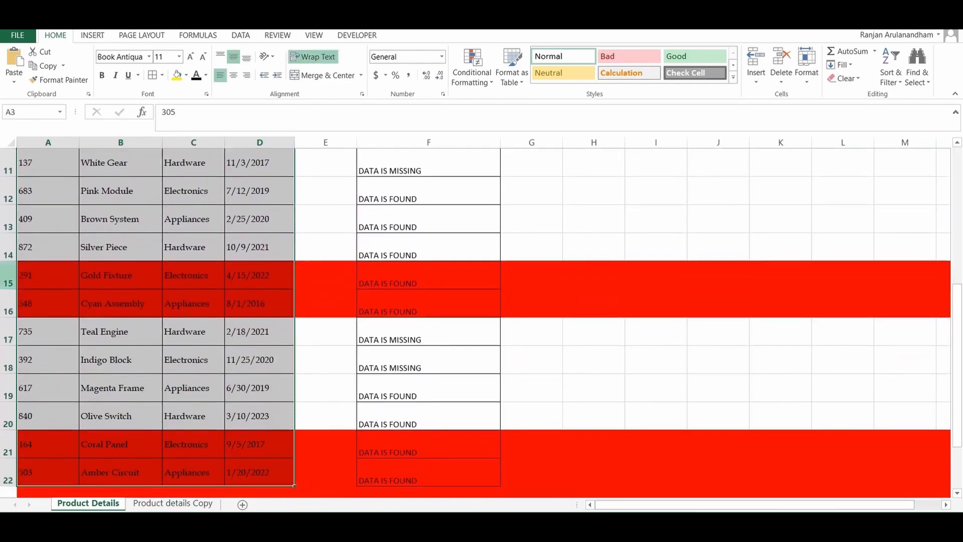
pyautogui.click(493, 86)
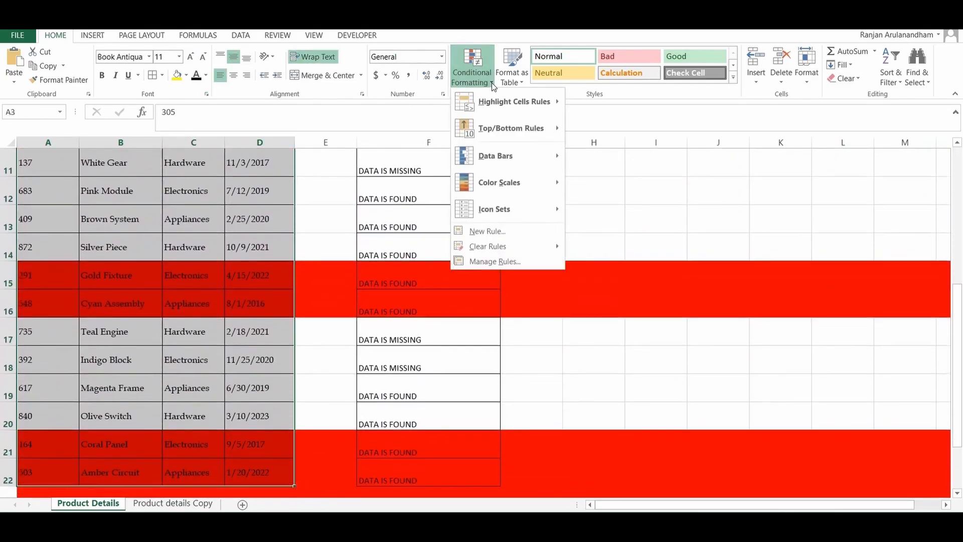
pyautogui.click(503, 231)
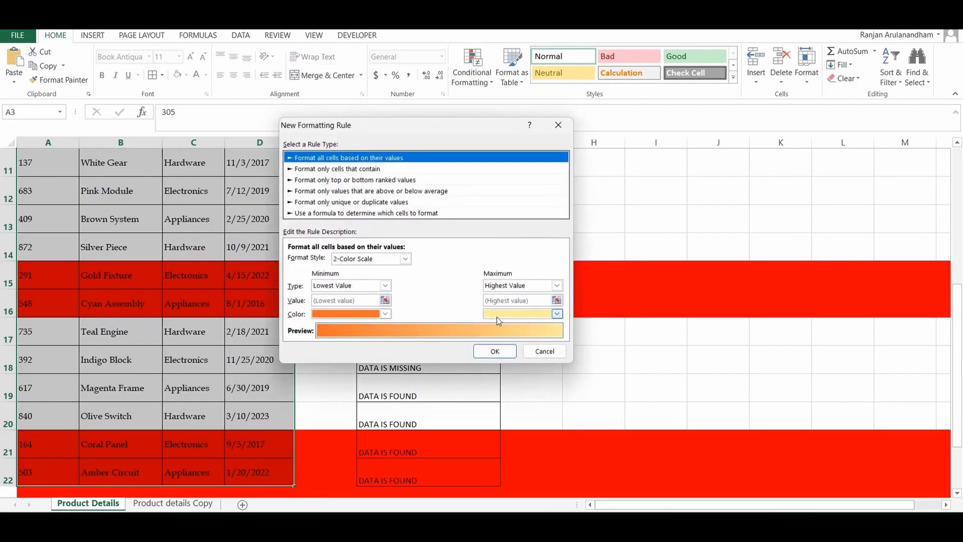
pyautogui.click(538, 351)
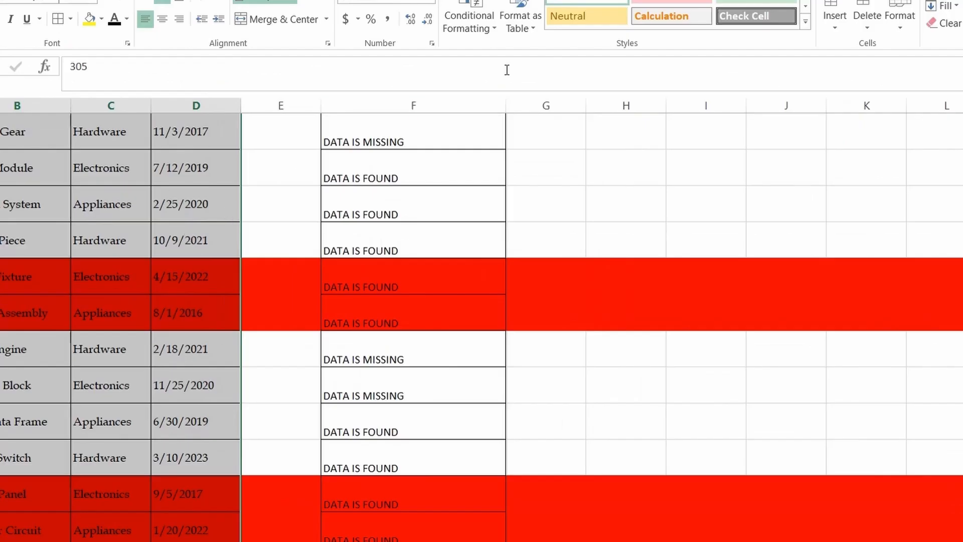
# Copy the formula =ISNA(VLOOKUP($A3,ProductCopy,1,FALSE)) from the existing conditional formatting rule and delete that rule.
pyautogui.click(493, 29)
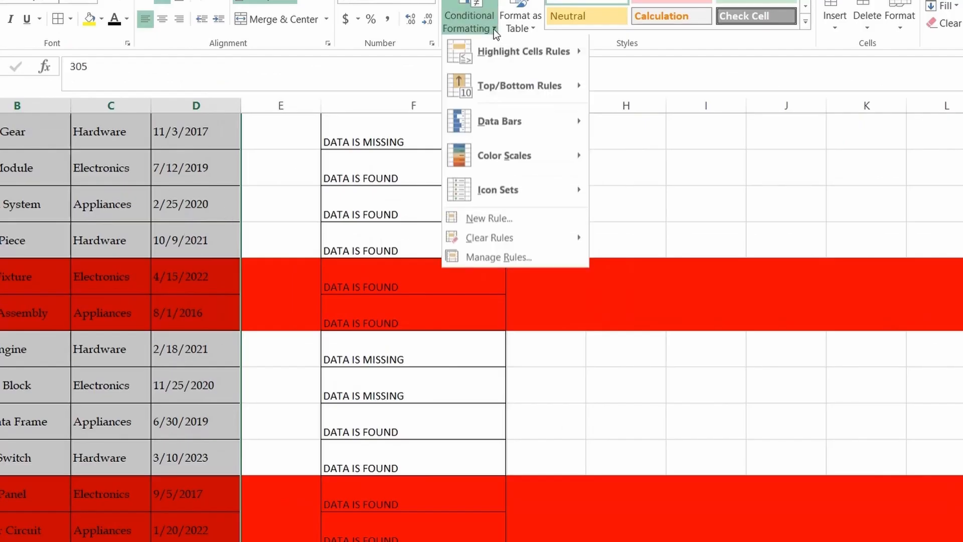
pyautogui.click(511, 255)
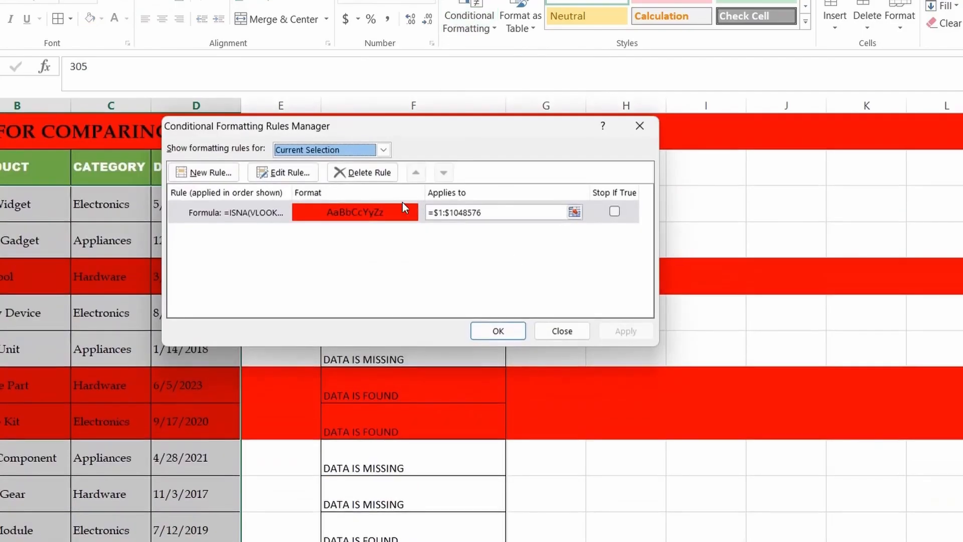
pyautogui.click(283, 173)
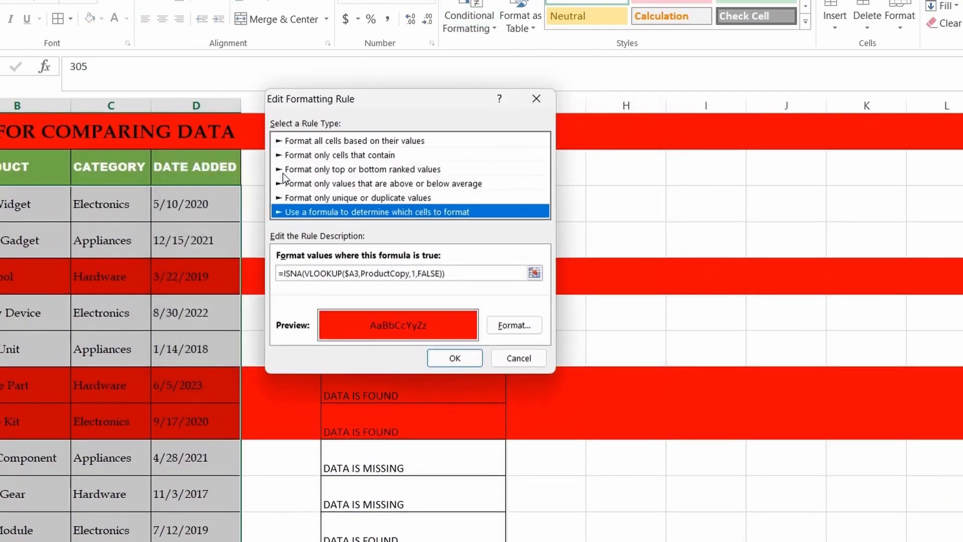
pyautogui.moveTo(466, 274); pyautogui.dragTo(274, 276)
pyautogui.hotkey('ctrl', 'c')
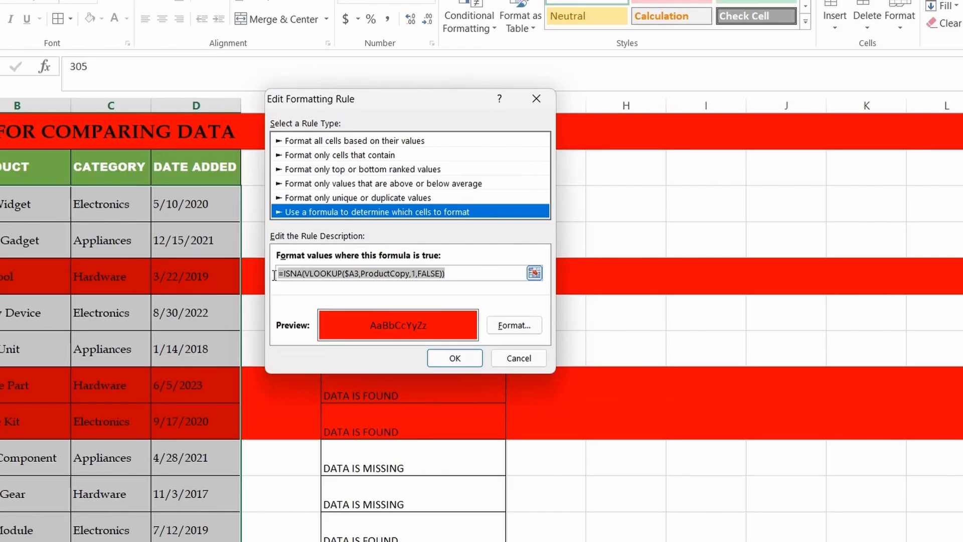
pyautogui.click(454, 358)
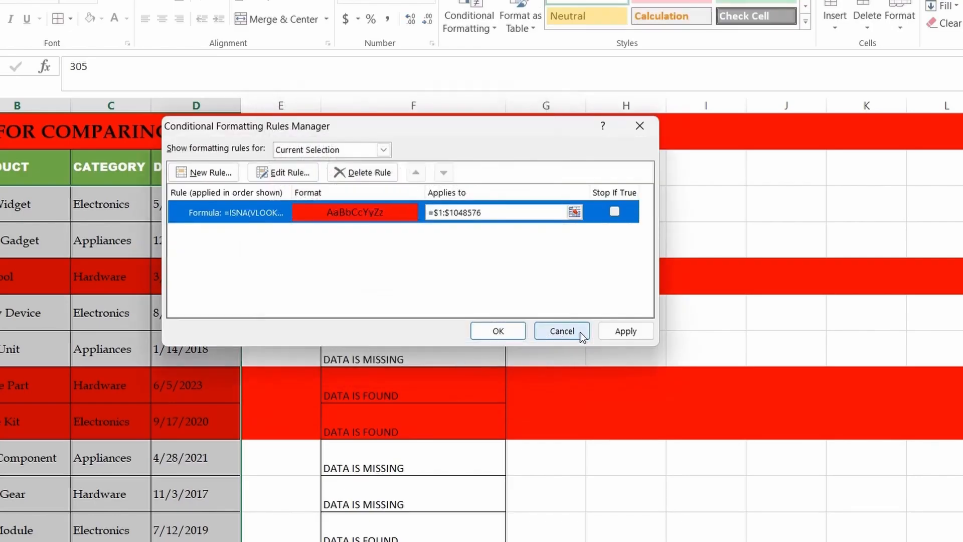
pyautogui.click(373, 176)
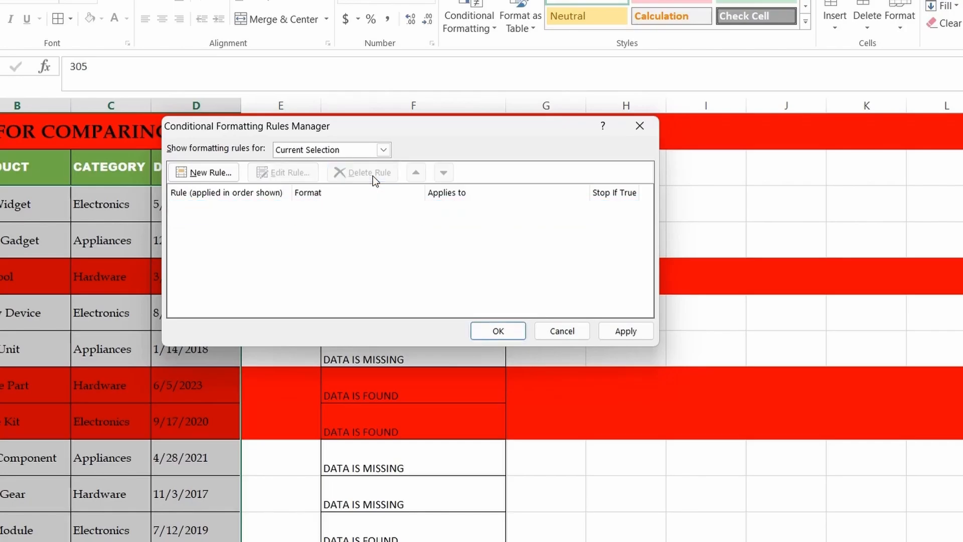
# Create and apply a formula-based rule for A3:D22 with the copied =ISNA(VLOOKUP($A3,ProductCopy,1,FALSE)), leaving its format unset.
pyautogui.click(195, 174)
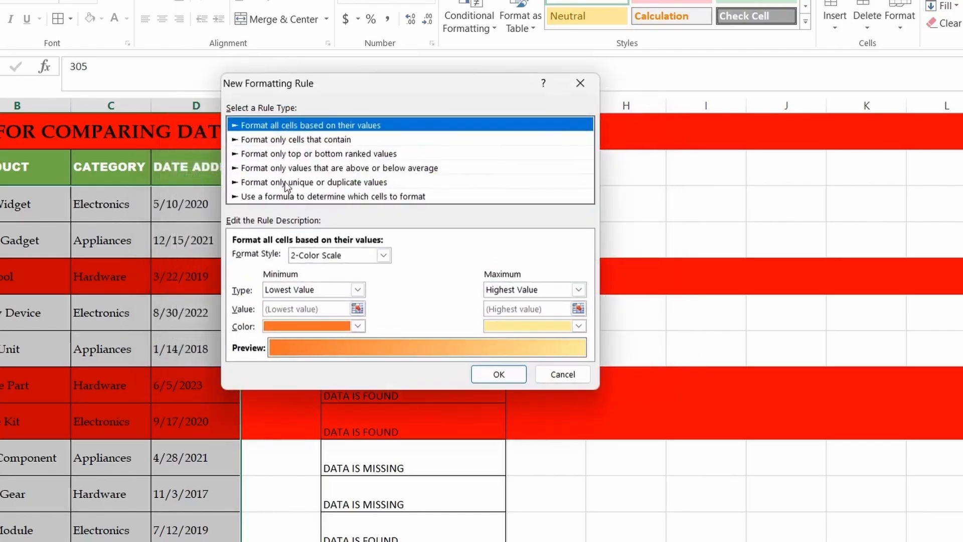
pyautogui.click(275, 198)
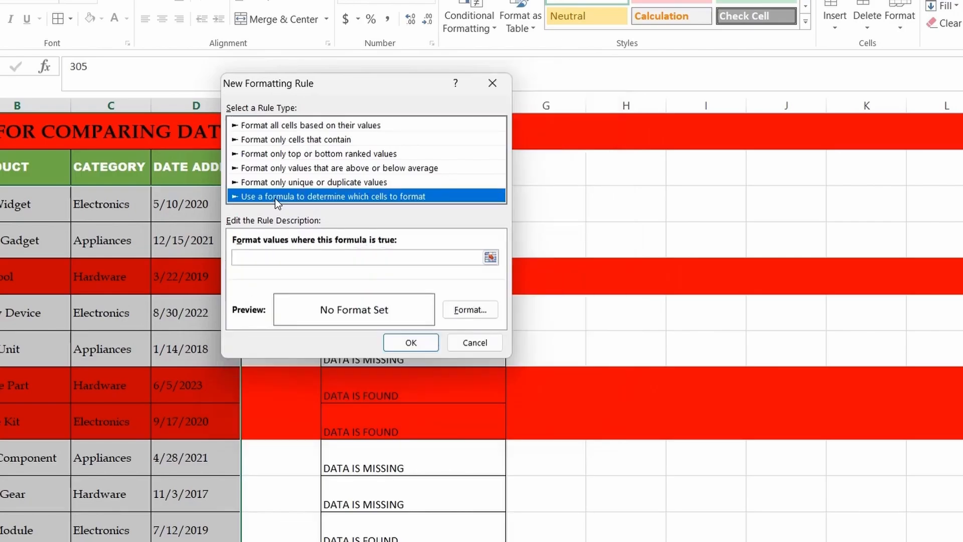
pyautogui.click(282, 256)
pyautogui.hotkey('ctrl', 'v')
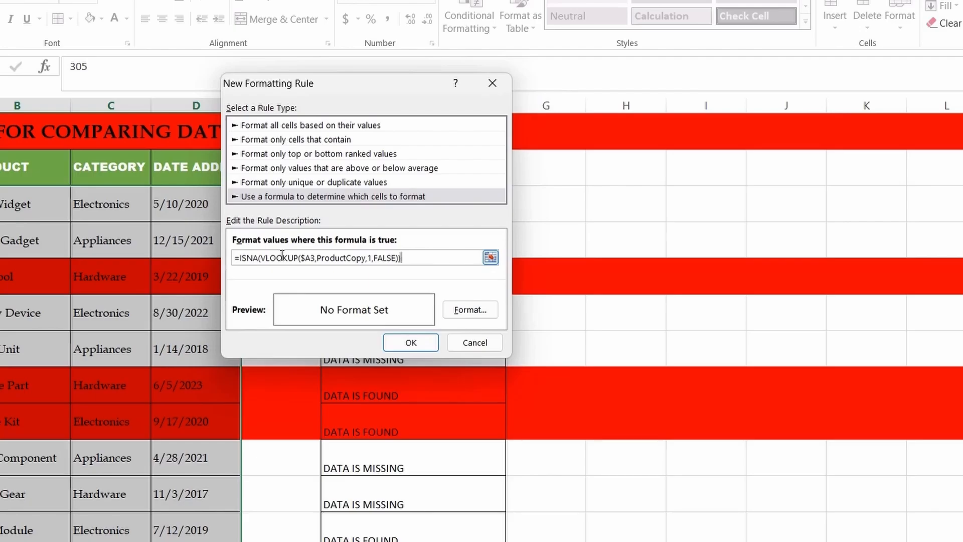
pyautogui.click(402, 343)
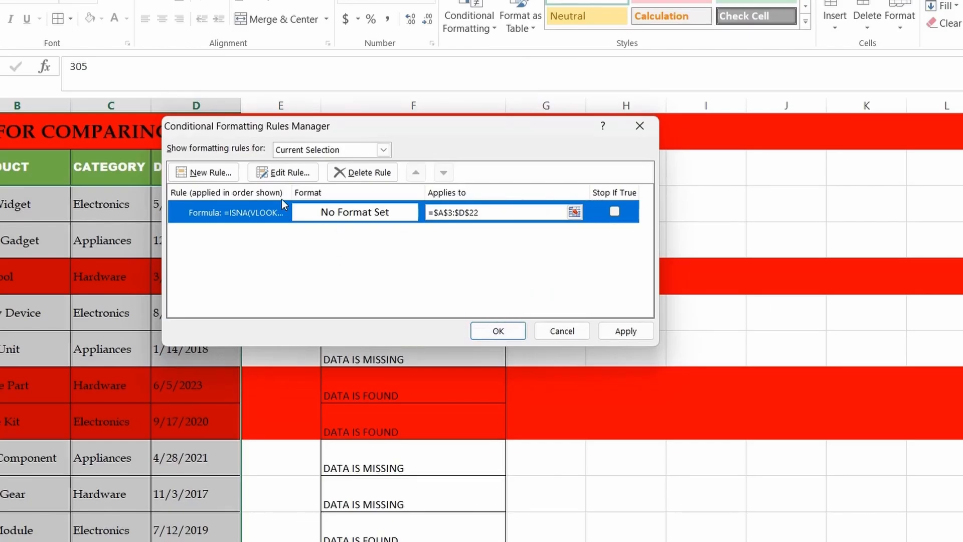
pyautogui.click(619, 333)
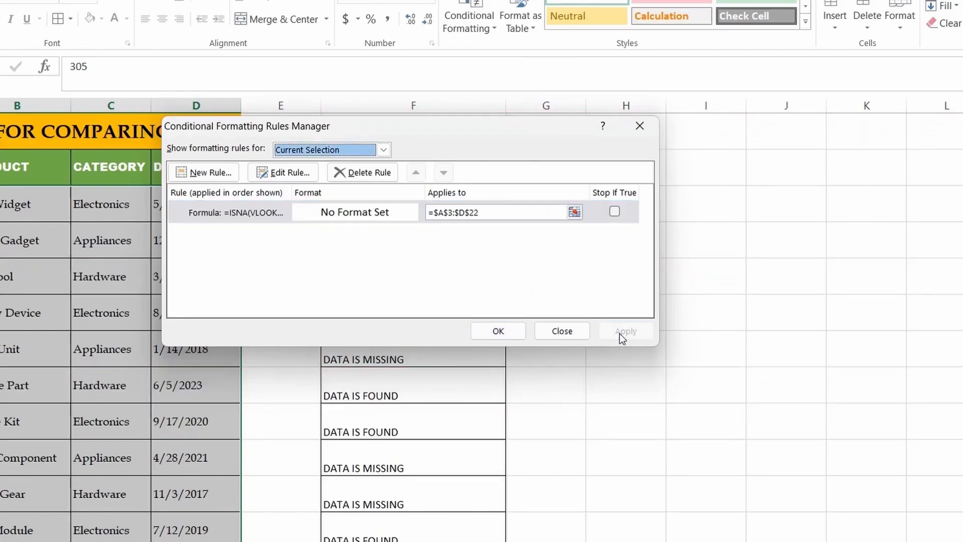
pyautogui.click(499, 333)
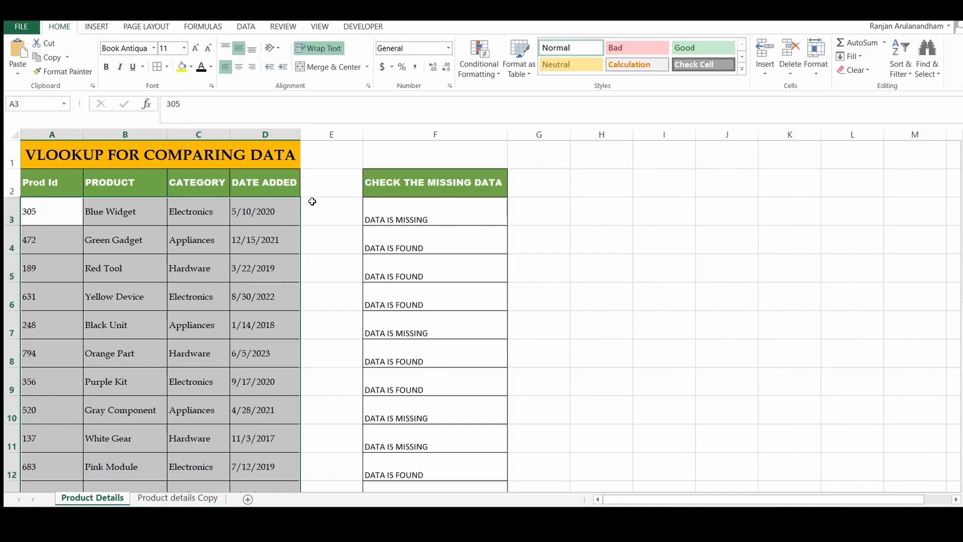
# Give the A3:D22 conditional formatting rule a red background fill and apply it.
pyautogui.click(498, 75)
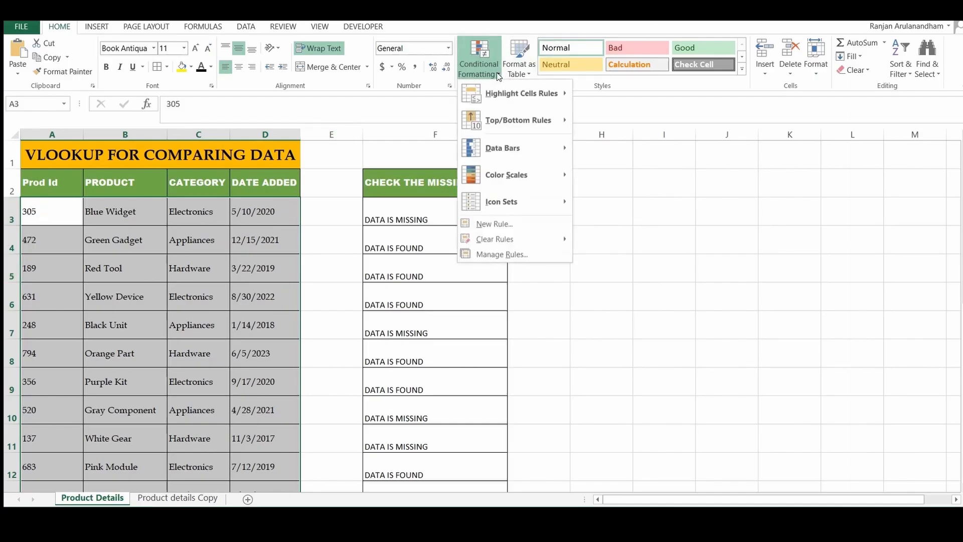
pyautogui.click(499, 255)
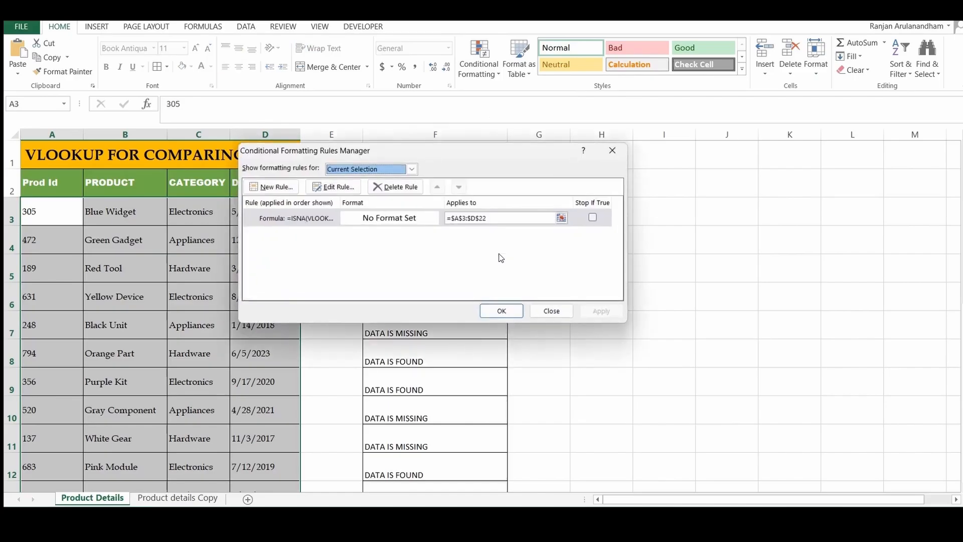
pyautogui.click(335, 193)
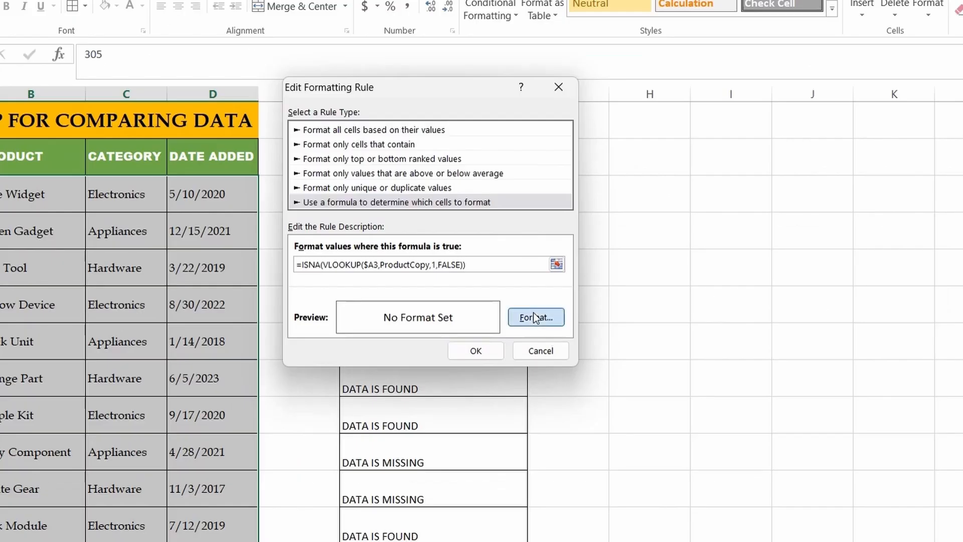
pyautogui.click(535, 317)
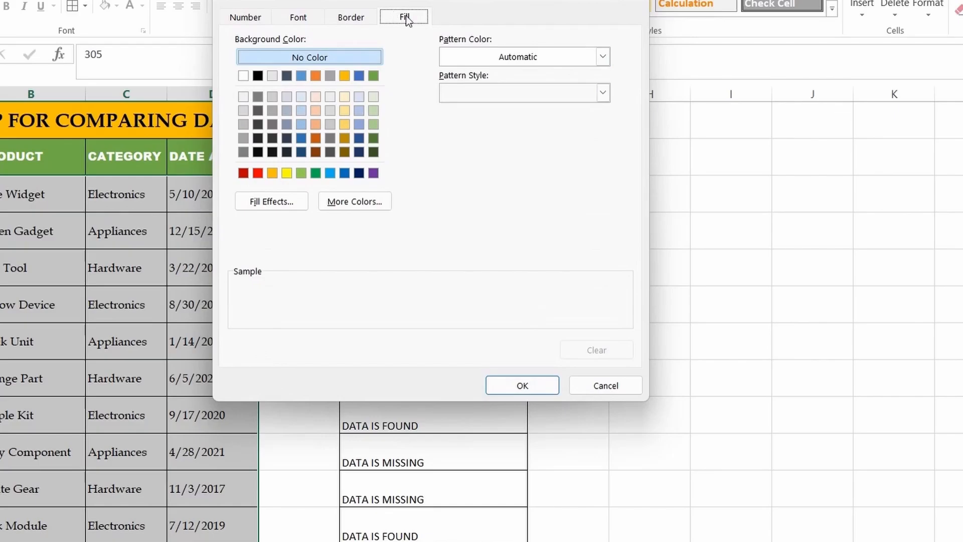
pyautogui.click(258, 173)
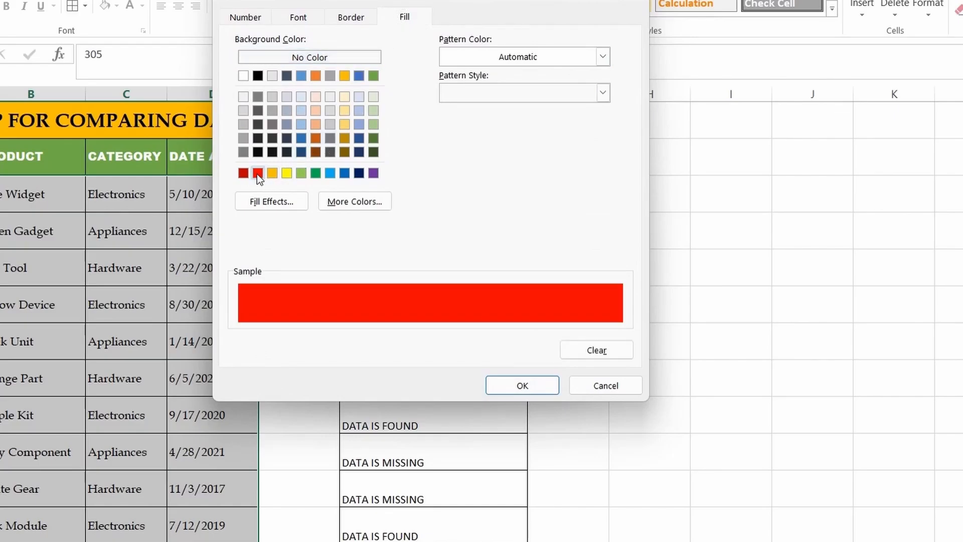
pyautogui.click(537, 377)
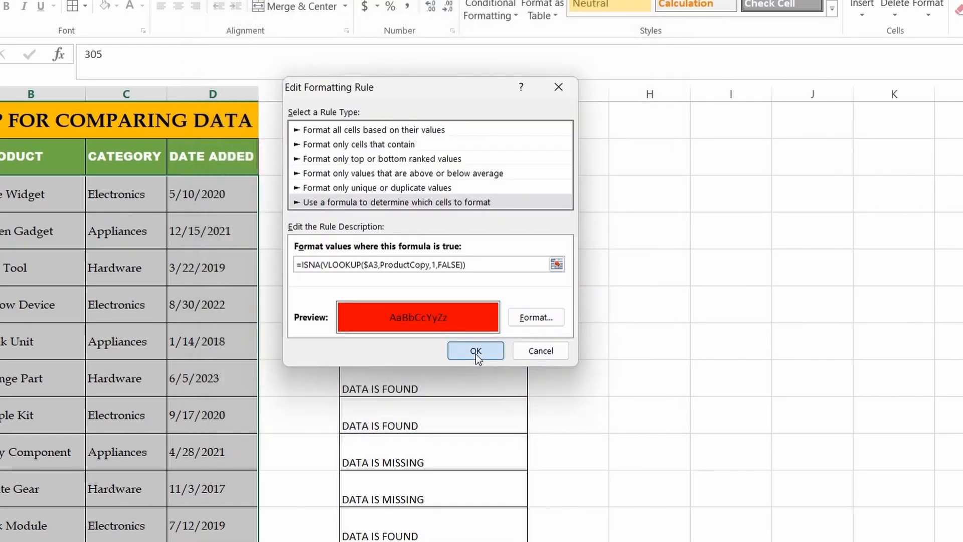
pyautogui.click(476, 351)
pyautogui.click(635, 325)
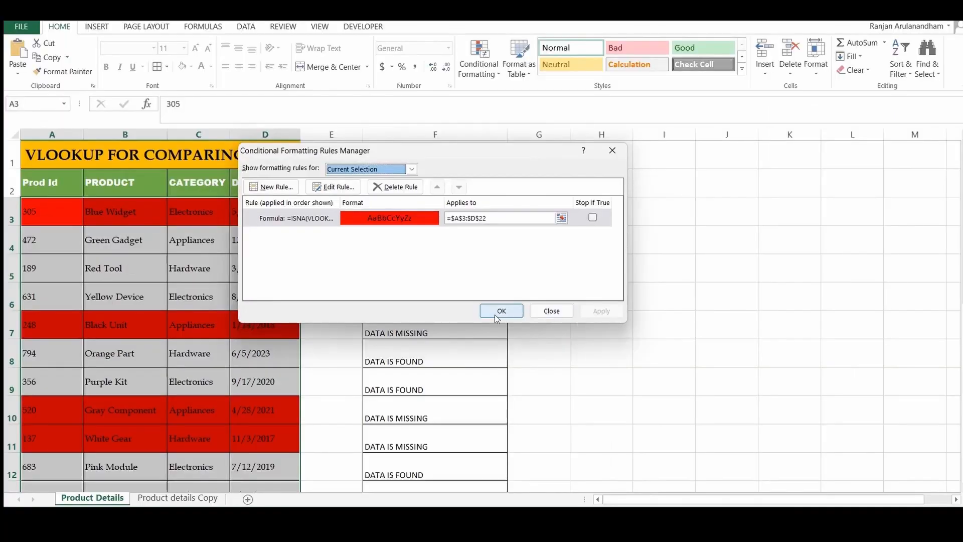
pyautogui.click(500, 311)
pyautogui.click(579, 307)
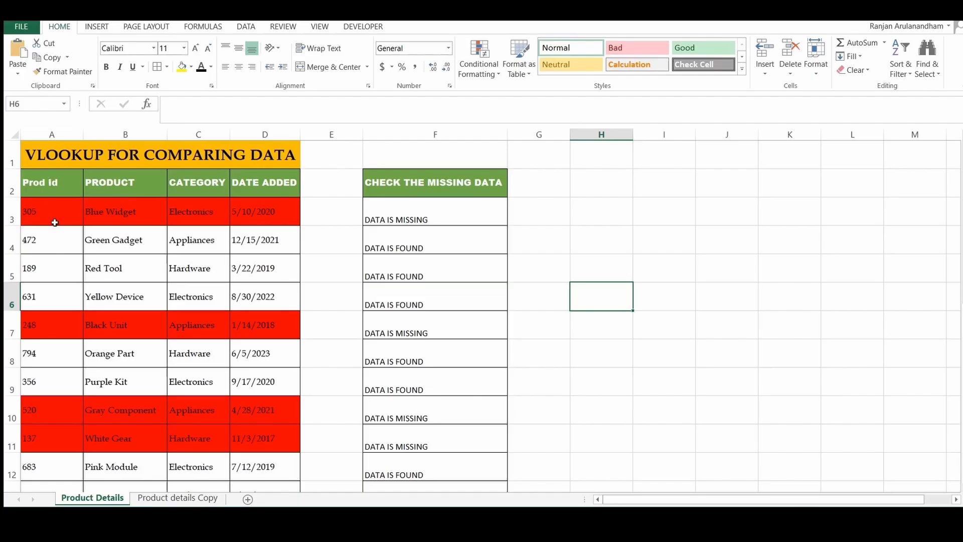
# Look over the Product details Copy sheet and delete column F, CHECK THE MISSING DATA, from the Product Details sheet.
pyautogui.click(198, 499)
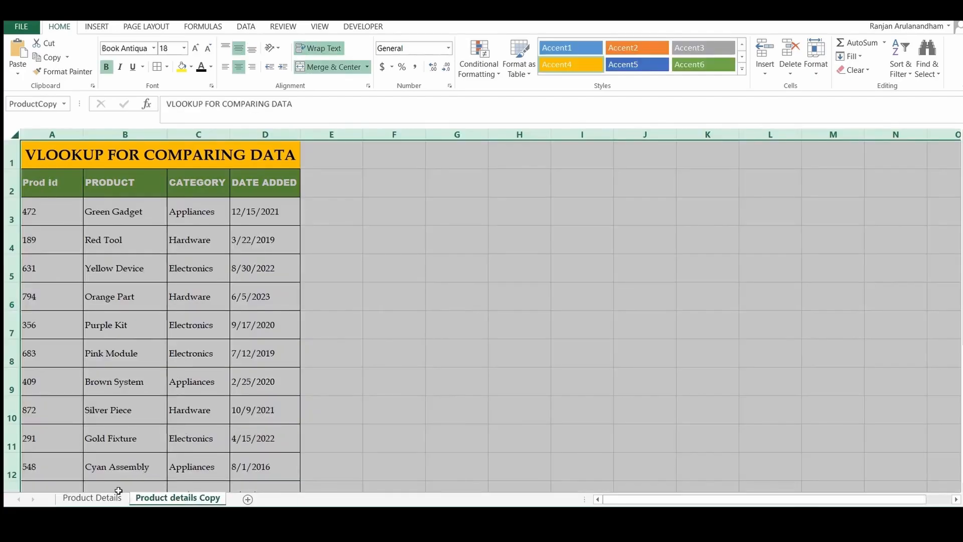
pyautogui.click(93, 498)
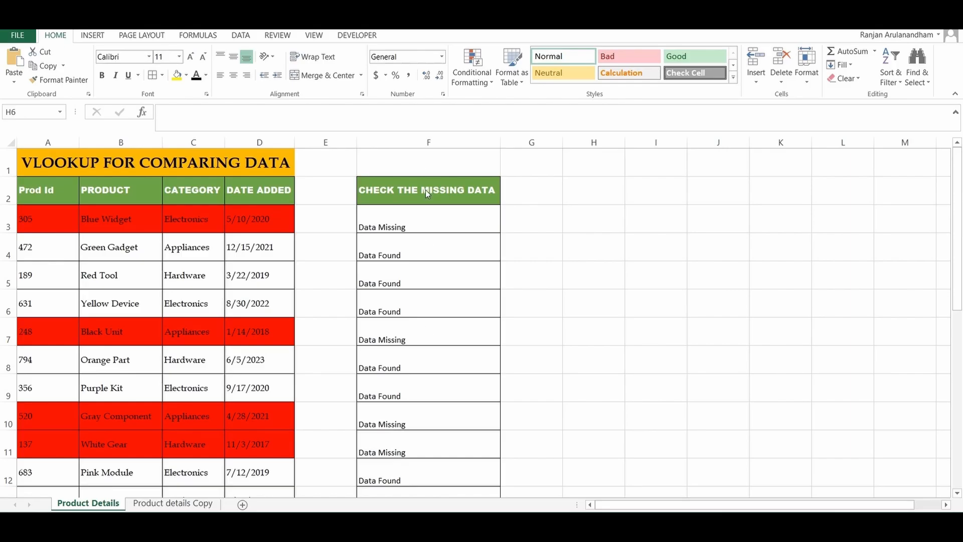
pyautogui.click(404, 138)
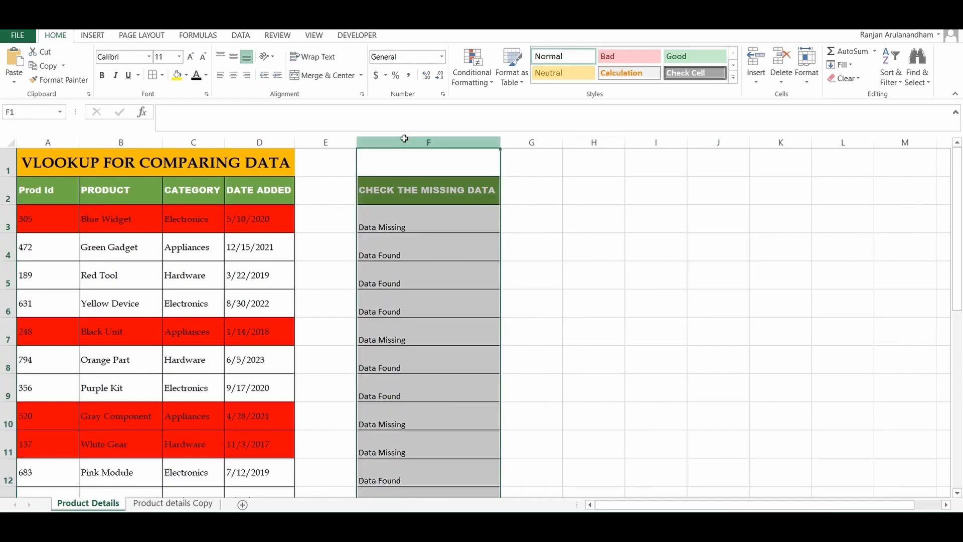
pyautogui.rightClick(404, 139)
pyautogui.click(439, 242)
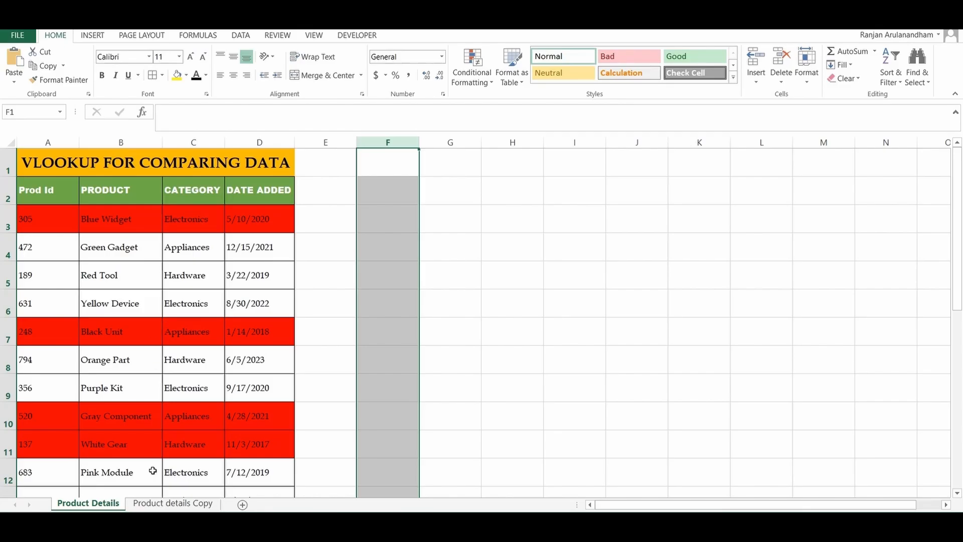
# Delete the Cyan Assembly row (row 12) from the Product details Copy sheet and return to Product Details.
pyautogui.click(176, 503)
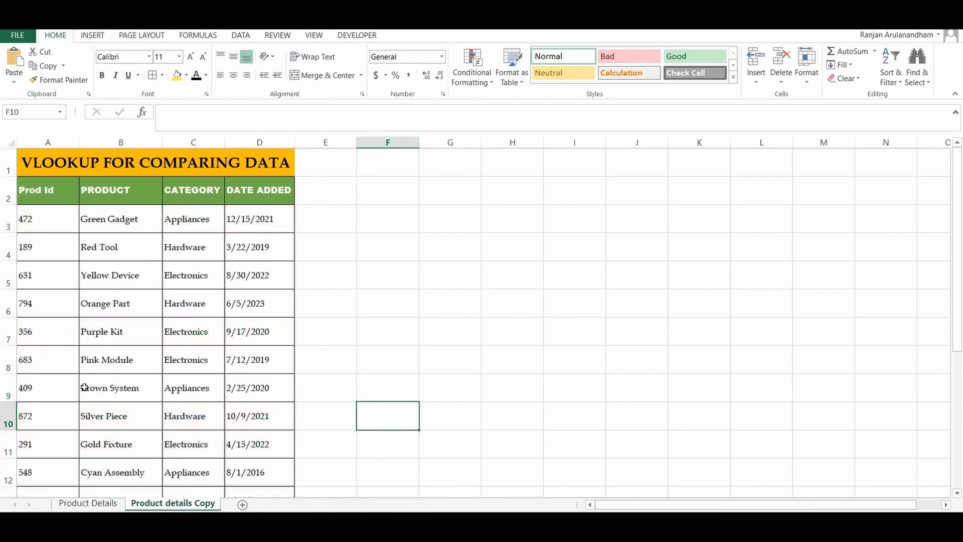
pyautogui.click(14, 473)
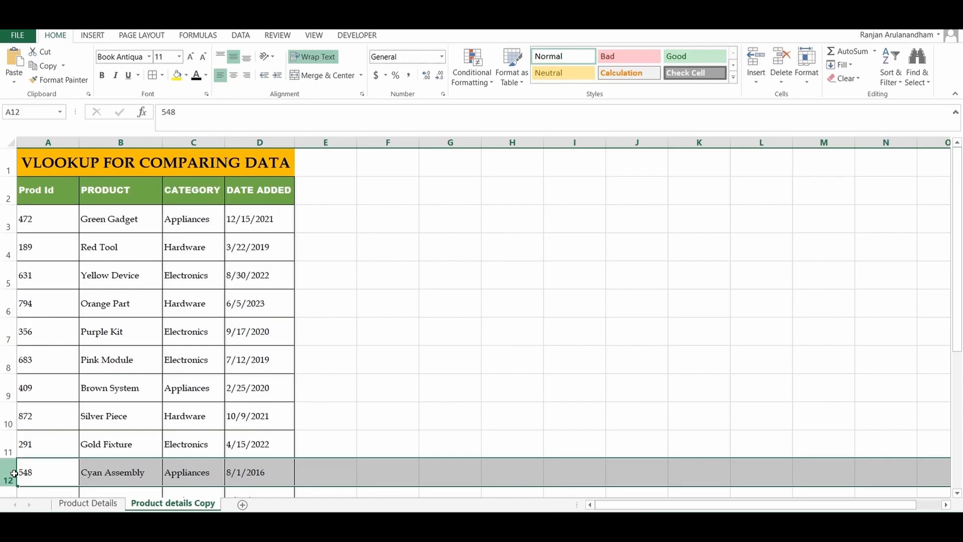
pyautogui.rightClick(14, 473)
pyautogui.click(49, 397)
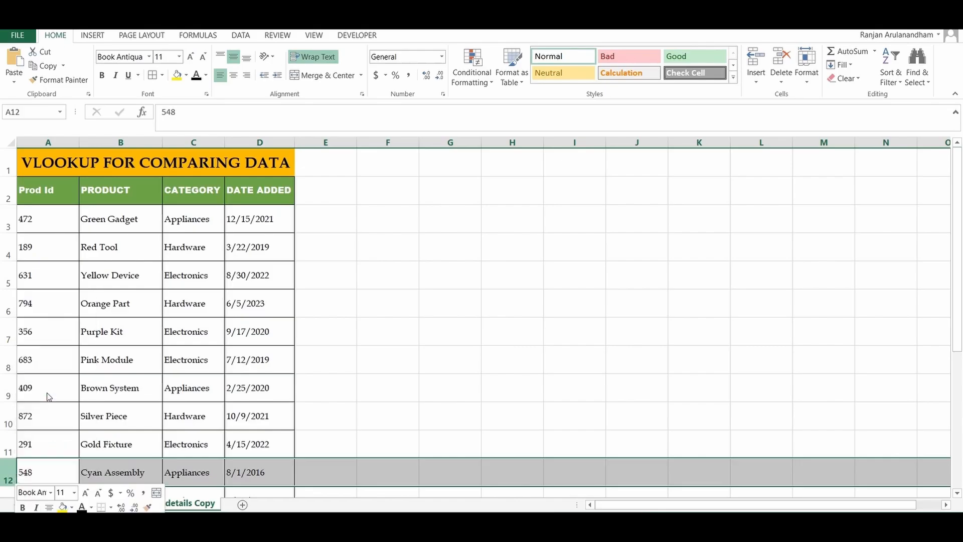
pyautogui.click(88, 503)
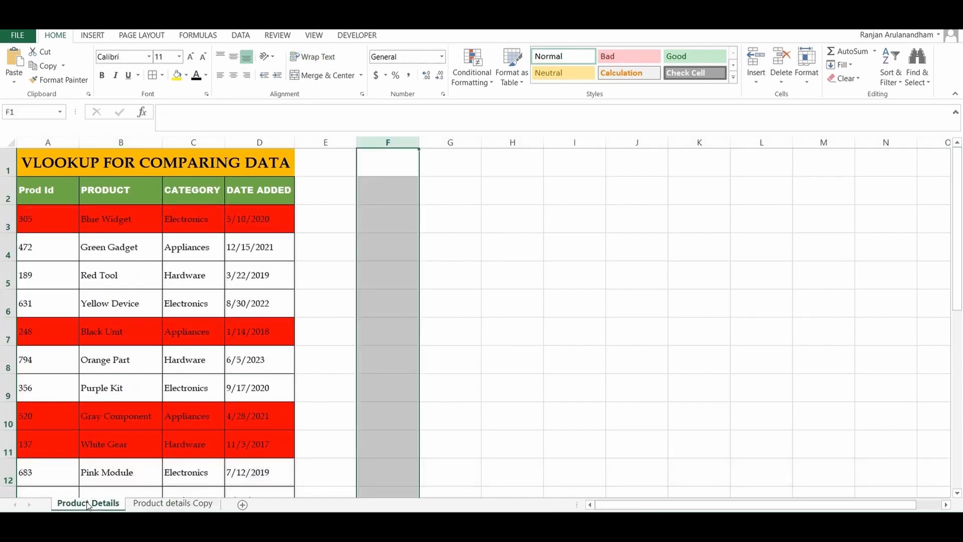
# Copy the Gray Component row A10:D10 into row 16 of Product details Copy and check the highlighting in Product Details.
pyautogui.scroll(-2, 122, 426)
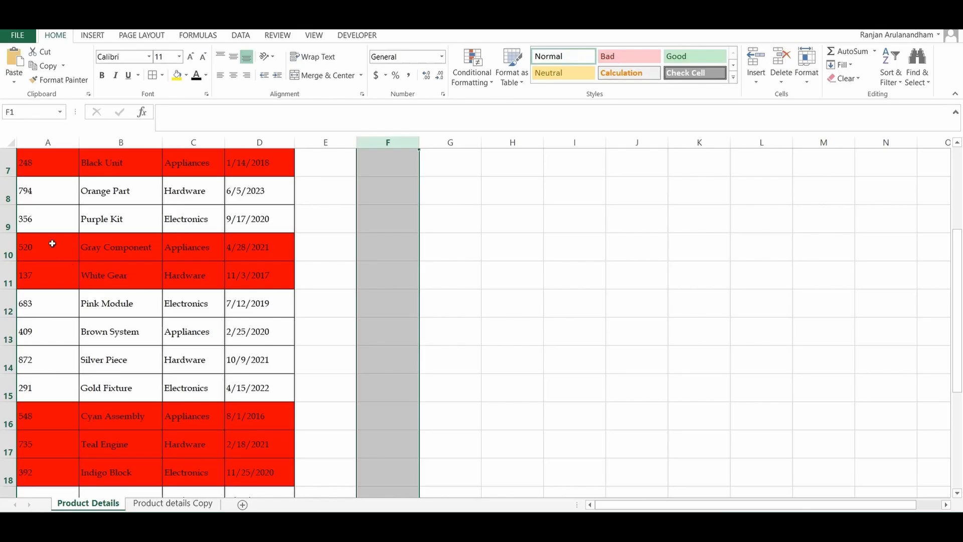
pyautogui.moveTo(35, 245); pyautogui.dragTo(260, 247)
pyautogui.hotkey('ctrl', 'c')
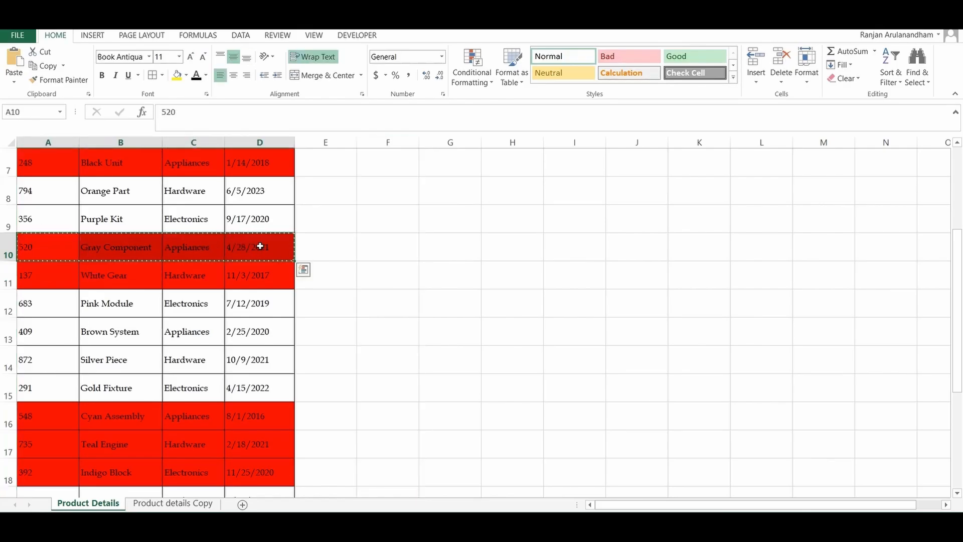
pyautogui.click(172, 503)
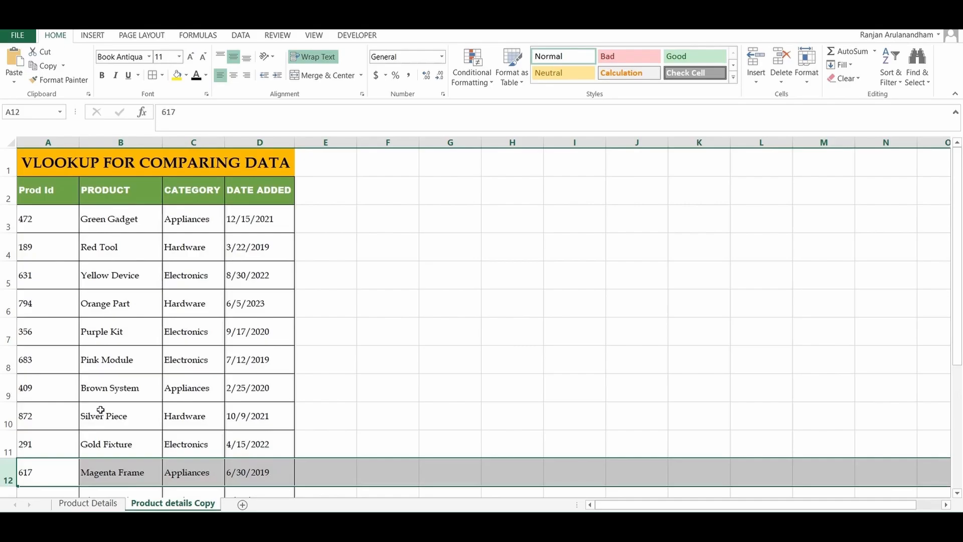
pyautogui.scroll(-3, 101, 410)
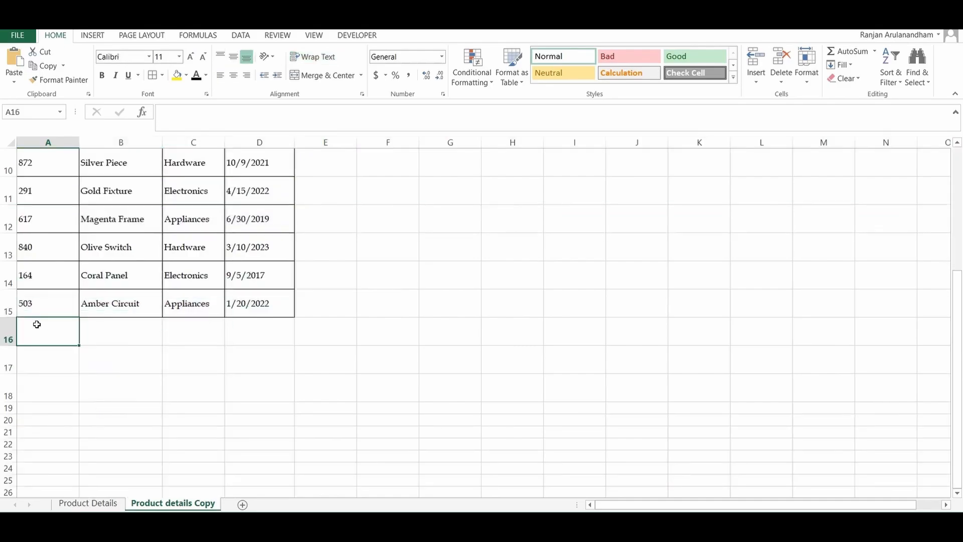
pyautogui.hotkey('ctrl', 'v')
pyautogui.click(53, 366)
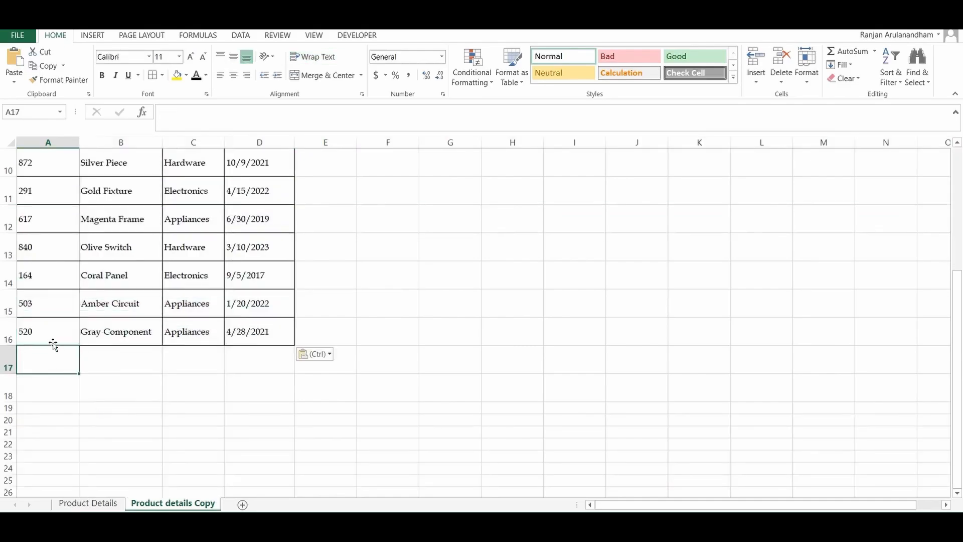
pyautogui.click(86, 503)
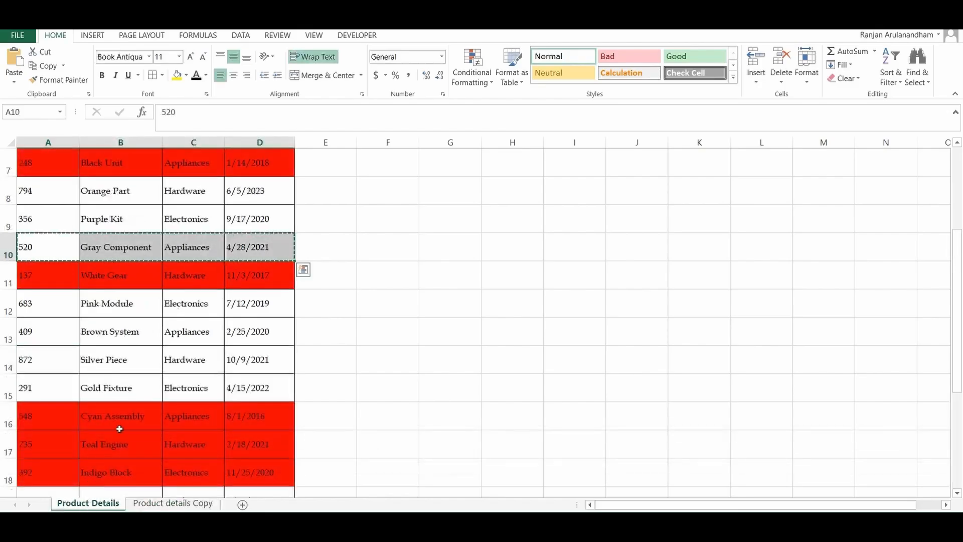
pyautogui.click(101, 329)
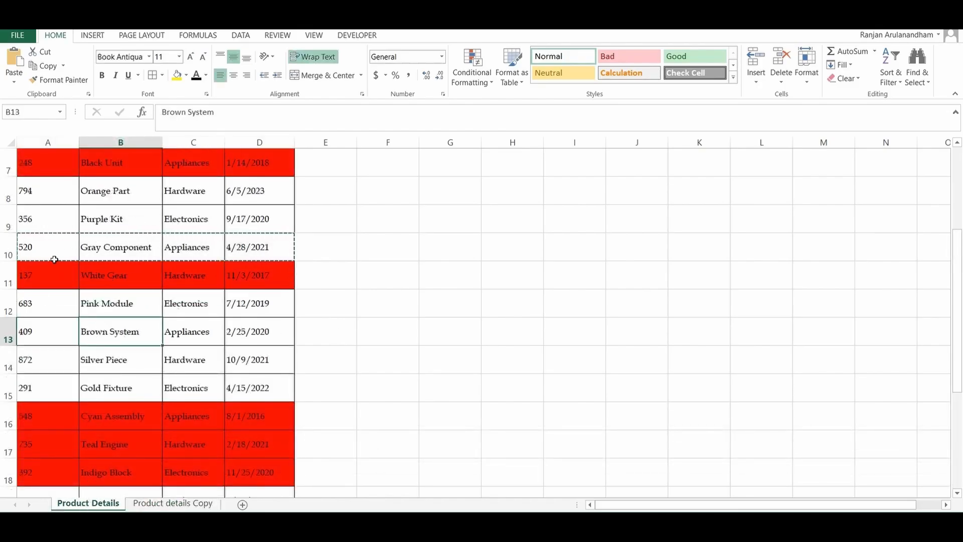
pyautogui.scroll(2, 55, 259)
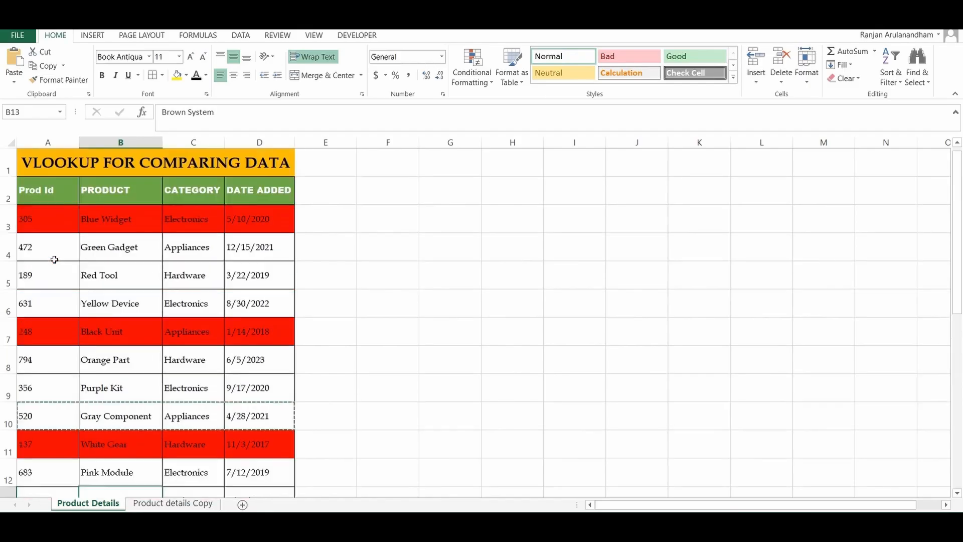